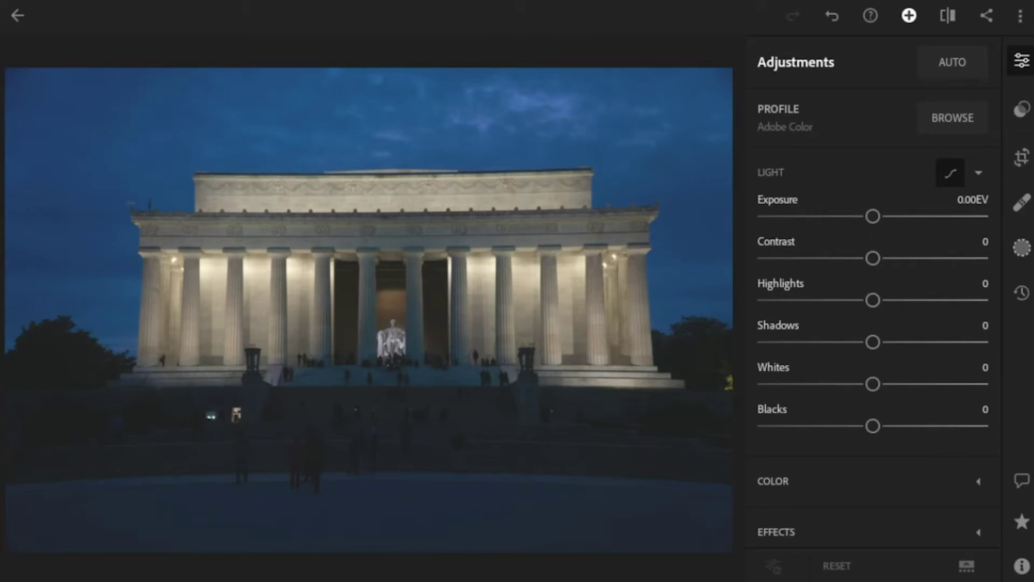
Expand the Geometry section in the Adjustments panel and switch on the Guided Upright tool
{"action": "scroll", "coordinate": [870, 194], "scroll_direction": "down", "scroll_amount": 3}
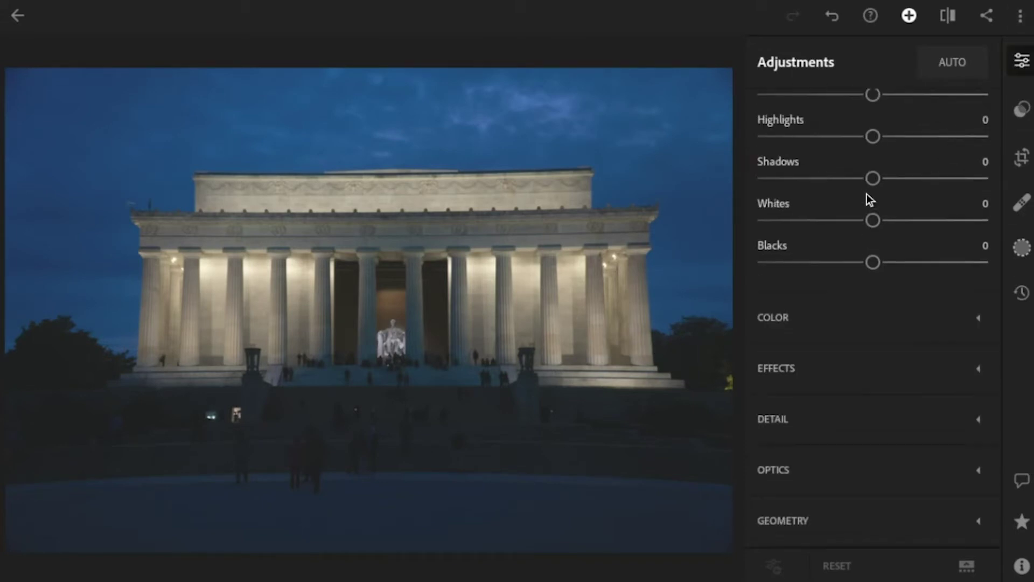
{"action": "left_click", "coordinate": [855, 523]}
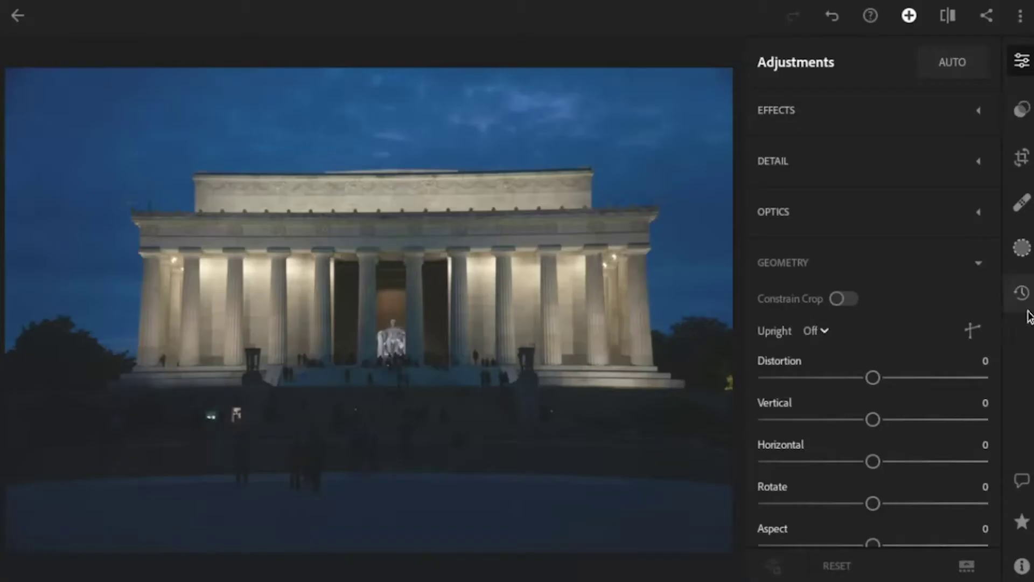
{"action": "left_click", "coordinate": [974, 331]}
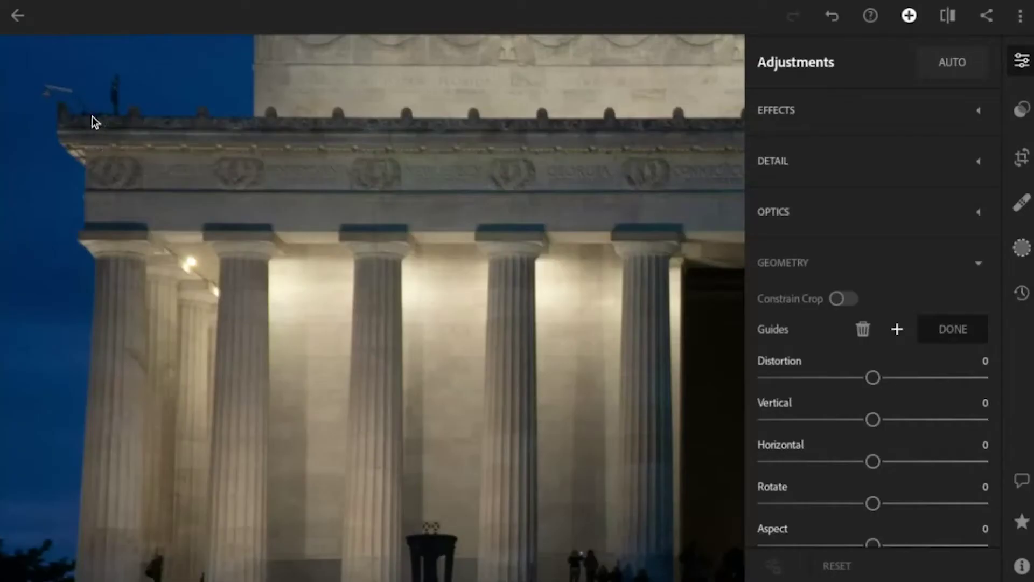
Draw a guide along the cornice, undo a misplaced attempt, and stretch it to the roof's right edge
{"action": "left_click_drag", "start_coordinate": [90, 115], "coordinate": [728, 123]}
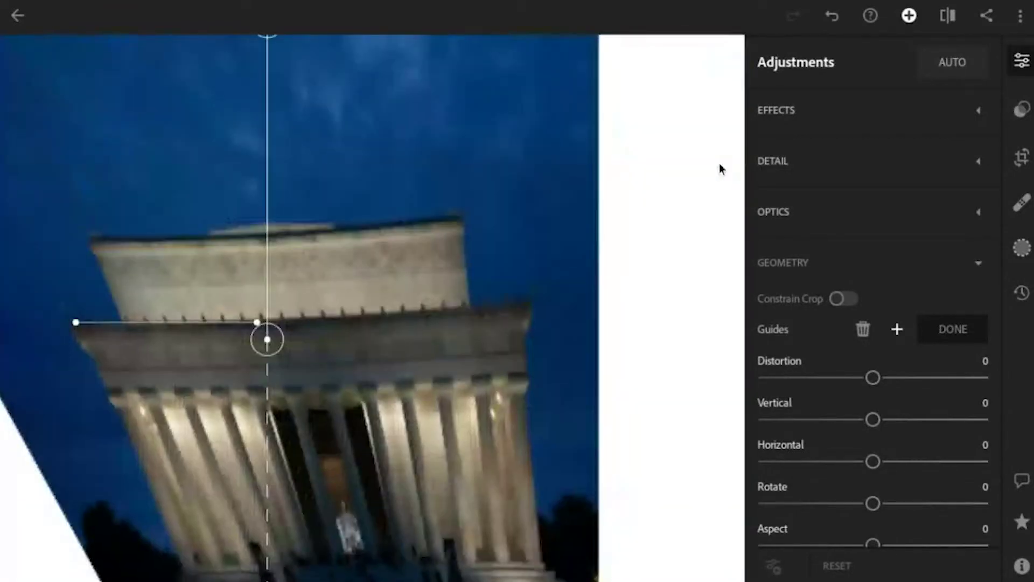
{"action": "key", "text": "ctrl+z"}
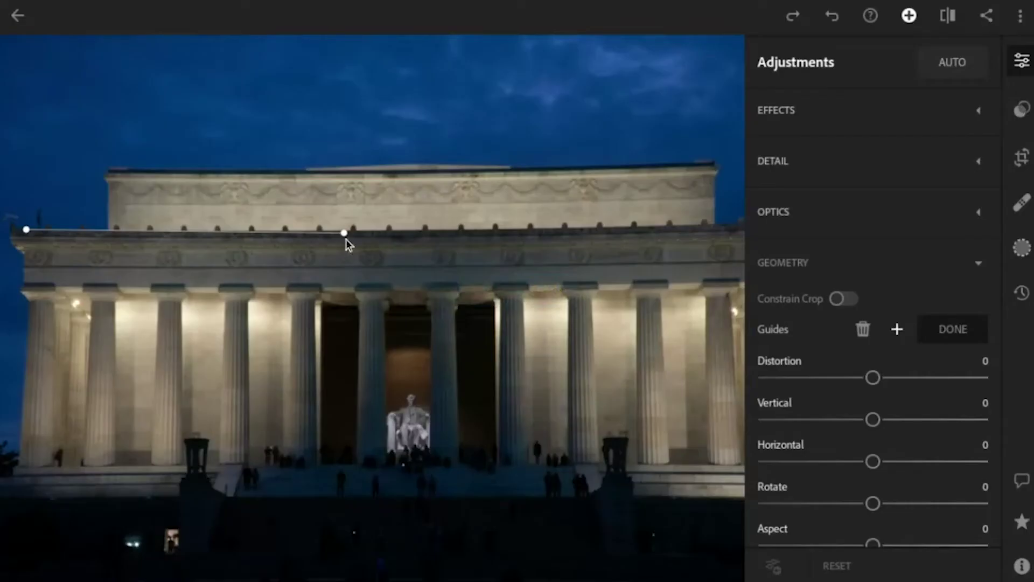
{"action": "left_click_drag", "start_coordinate": [345, 235], "coordinate": [730, 228]}
{"action": "scroll", "coordinate": [729, 228], "scroll_direction": "up", "scroll_amount": 3}
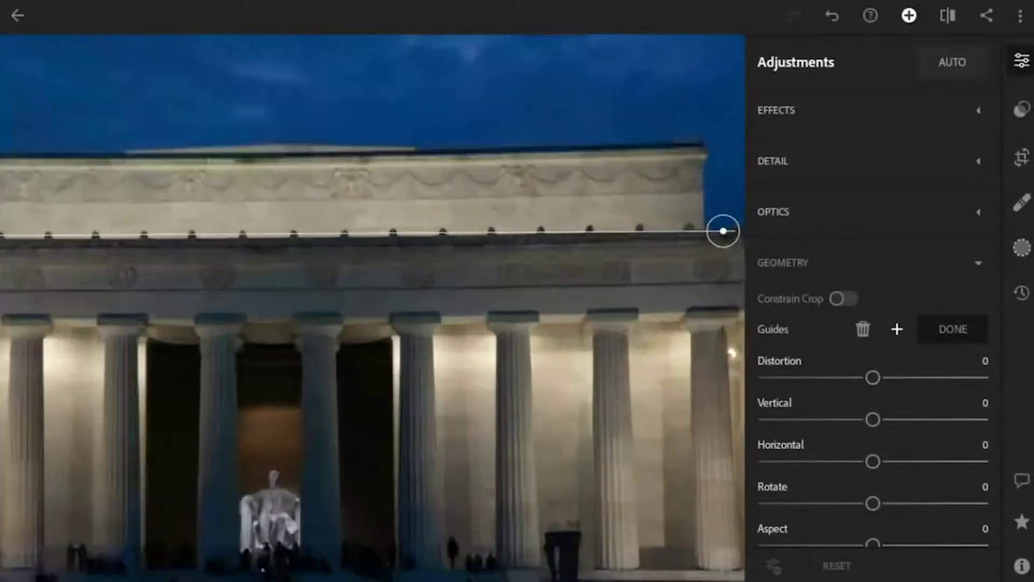
{"action": "scroll", "coordinate": [713, 217], "scroll_direction": "down", "scroll_amount": 3}
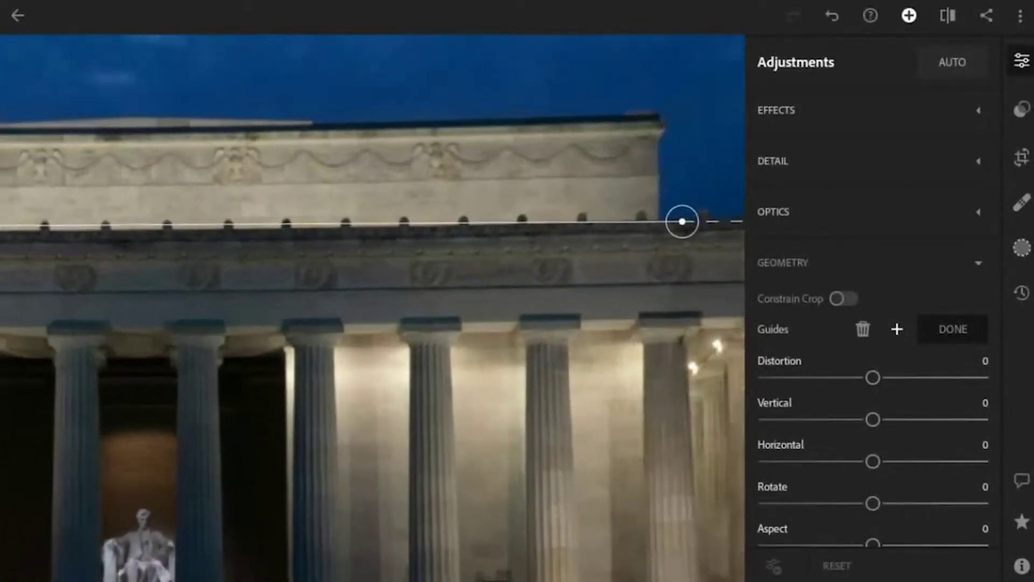
{"action": "scroll", "coordinate": [717, 216], "scroll_direction": "right", "scroll_amount": 5}
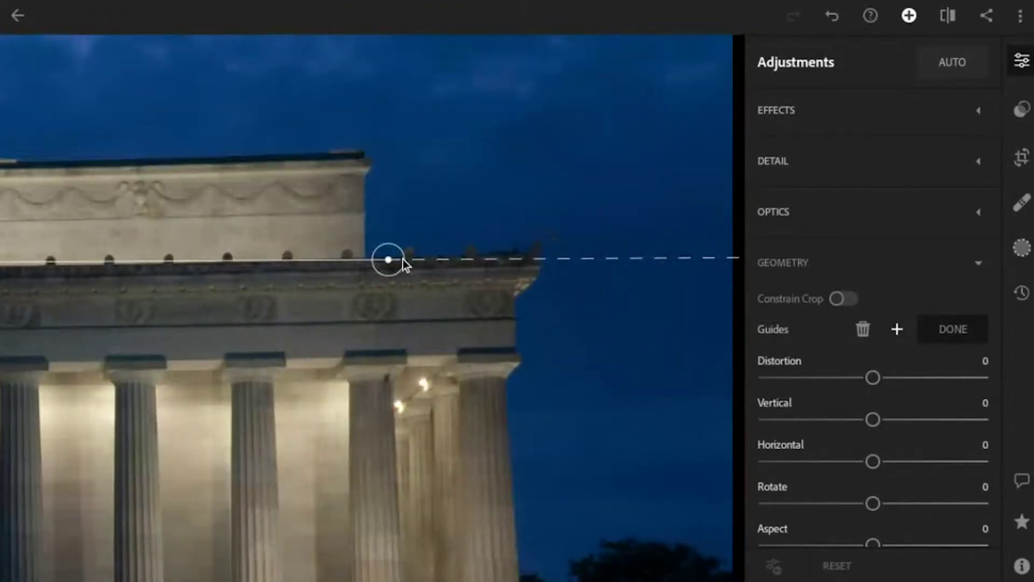
{"action": "left_click_drag", "start_coordinate": [389, 260], "coordinate": [530, 255]}
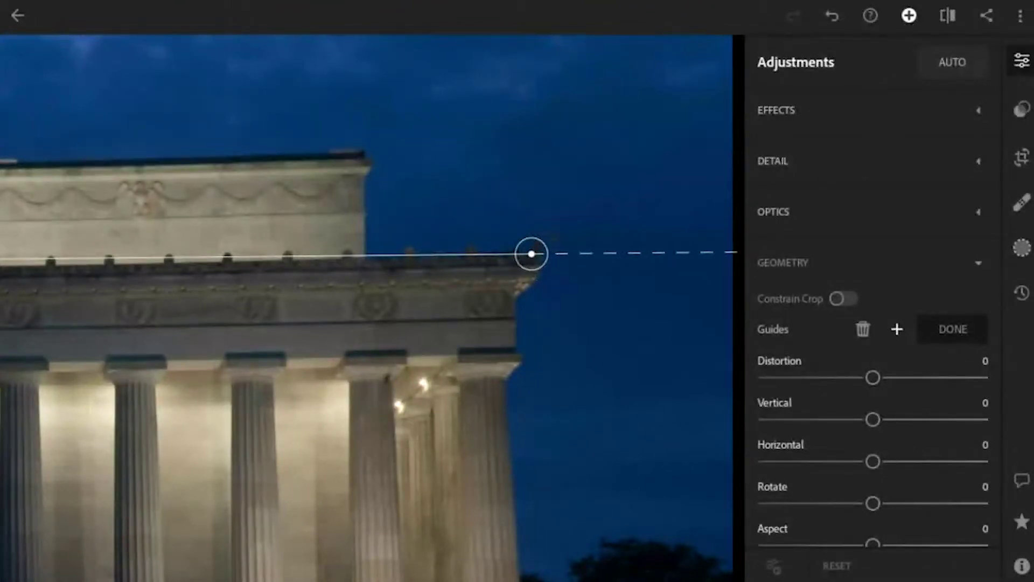
{"action": "scroll", "coordinate": [183, 300], "scroll_direction": "left", "scroll_amount": 5}
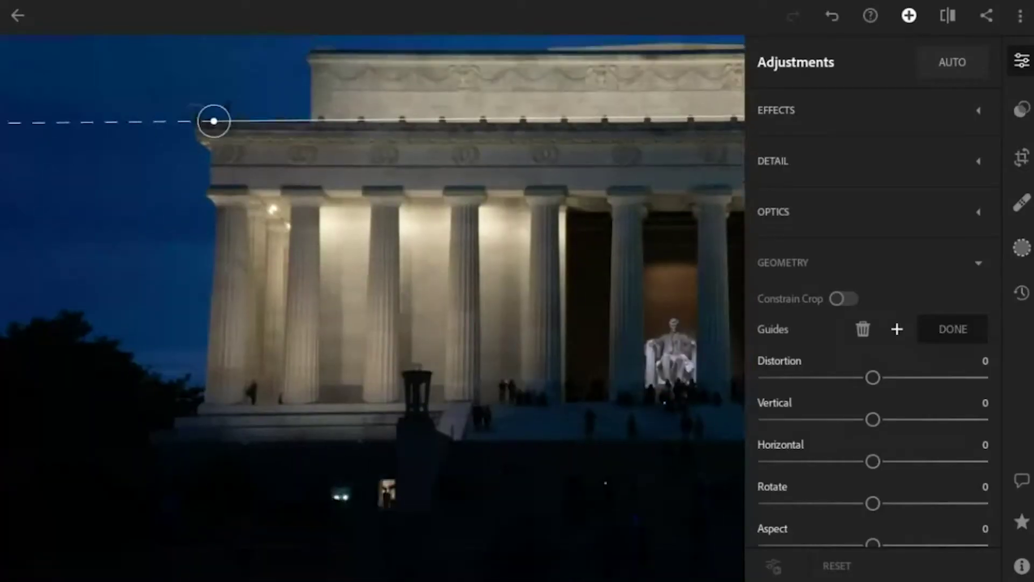
{"action": "scroll", "coordinate": [167, 412], "scroll_direction": "up", "scroll_amount": 5}
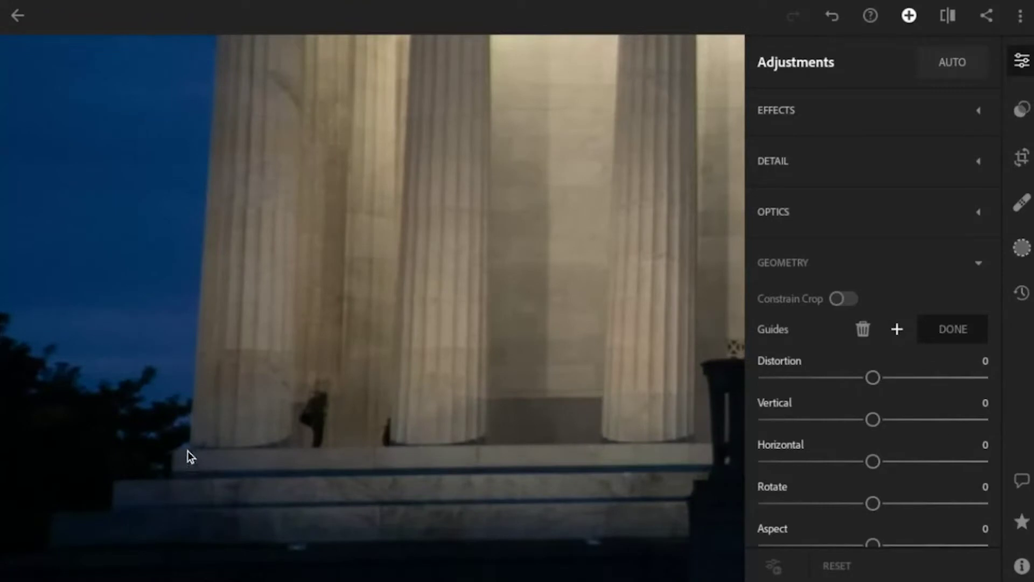
Draw a guide along the front steps' edge and extend its end to the far right
{"action": "mouse_move", "coordinate": [189, 451]}
{"action": "left_mouse_down"}
{"action": "mouse_move", "coordinate": [272, 463]}
{"action": "mouse_move", "coordinate": [785, 460]}
{"action": "mouse_move", "coordinate": [967, 439]}
{"action": "left_mouse_up"}
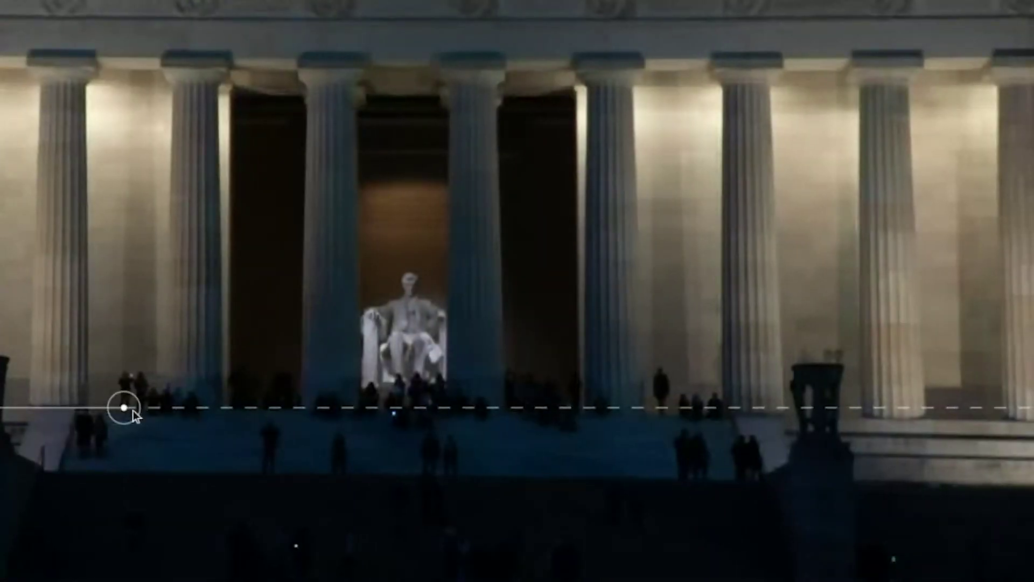
{"action": "left_click_drag", "start_coordinate": [133, 410], "coordinate": [641, 405]}
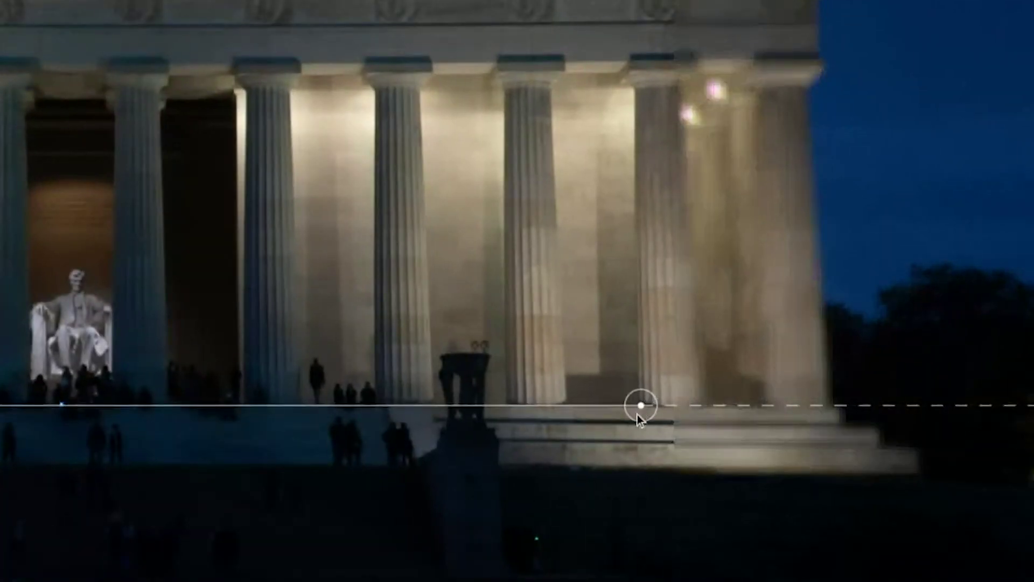
{"action": "left_click_drag", "start_coordinate": [685, 415], "coordinate": [831, 411]}
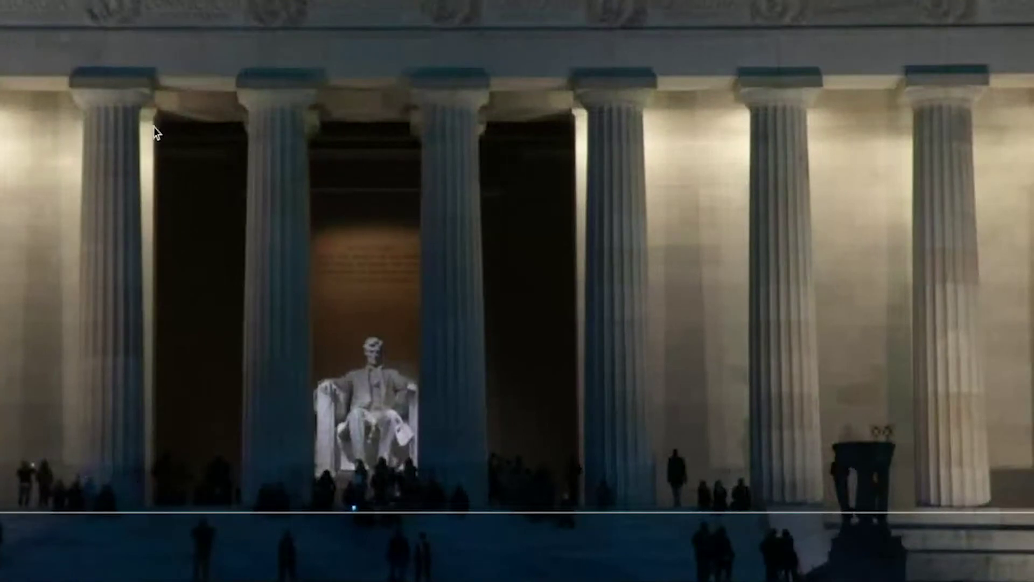
Draw vertical guides down the left column and a second column, lengthening both upward
{"action": "left_click_drag", "start_coordinate": [155, 127], "coordinate": [154, 567]}
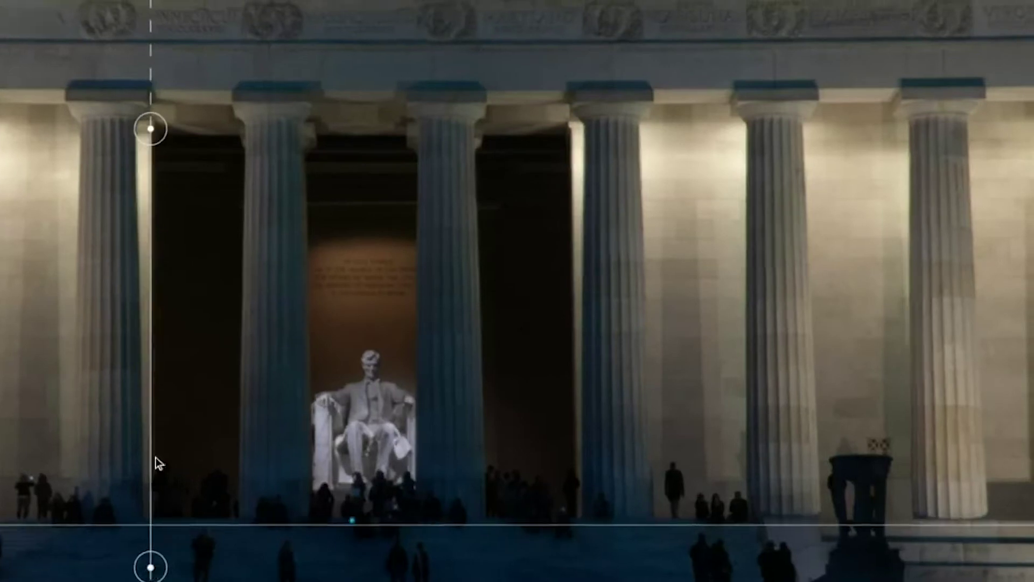
{"action": "left_click_drag", "start_coordinate": [150, 119], "coordinate": [151, 58]}
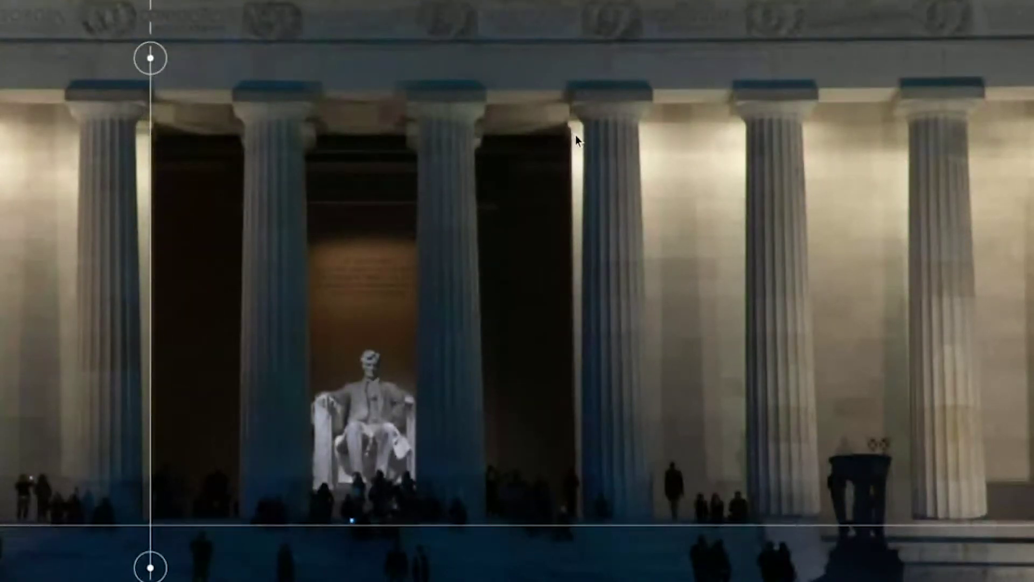
{"action": "mouse_move", "coordinate": [574, 135]}
{"action": "left_mouse_down"}
{"action": "mouse_move", "coordinate": [573, 566]}
{"action": "mouse_move", "coordinate": [563, 570]}
{"action": "mouse_move", "coordinate": [577, 562]}
{"action": "left_mouse_up"}
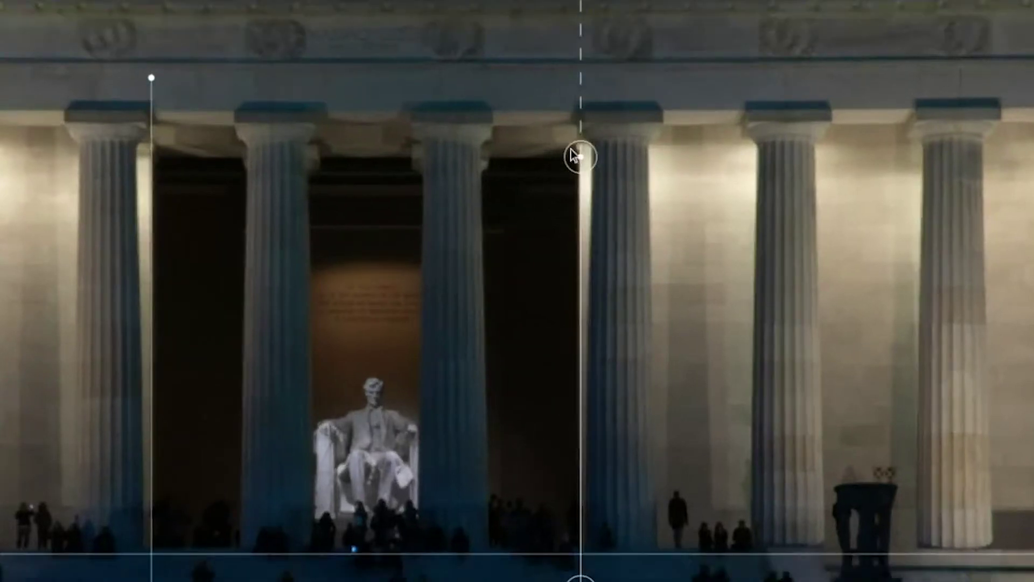
{"action": "left_click_drag", "start_coordinate": [581, 157], "coordinate": [582, 104]}
{"action": "key", "text": "ctrl+0"}
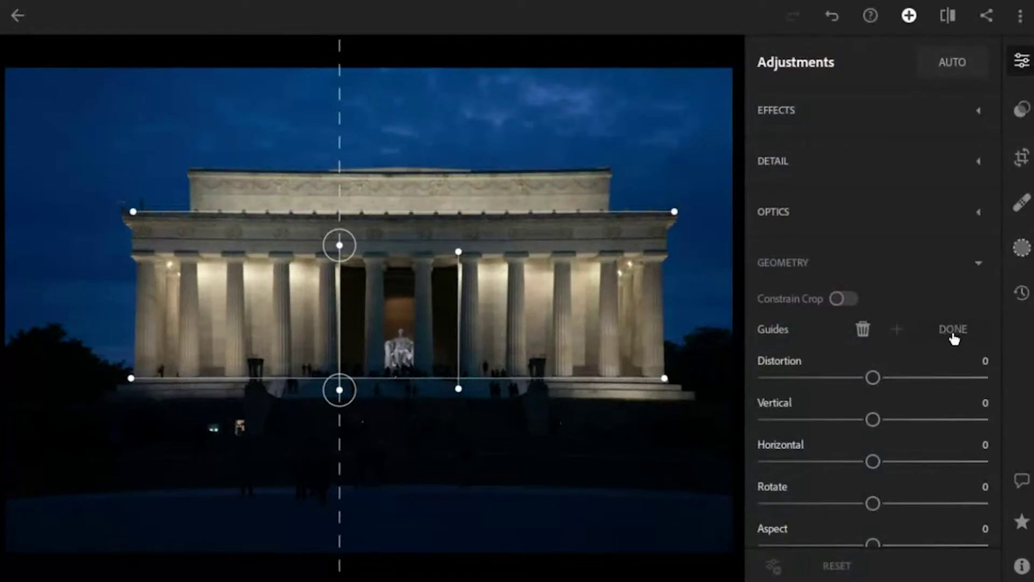
Confirm the guides to keep Upright on Guided, then toggle Before/After to compare
{"action": "left_click", "coordinate": [953, 331]}
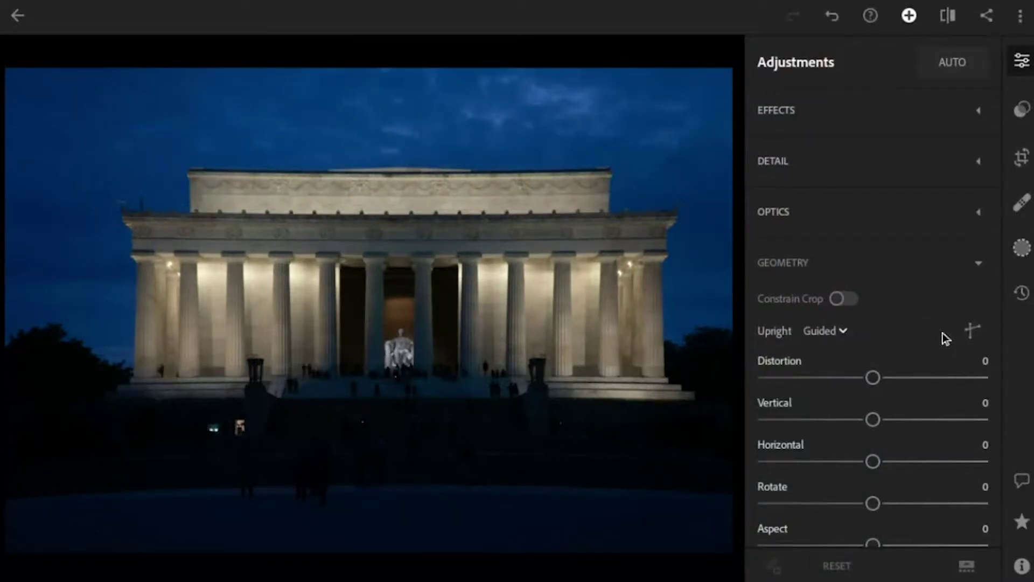
{"action": "key", "text": "backslash"}
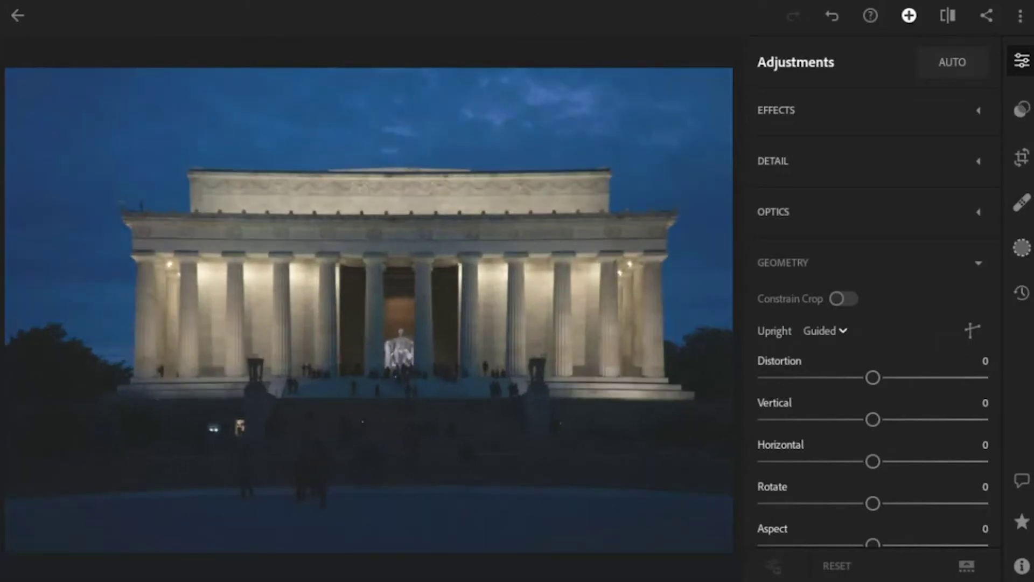
{"action": "key", "text": "backslash"}
Adjust Distortion from 27 down to −19 and compare with the original photo
{"action": "left_click_drag", "start_coordinate": [877, 377], "coordinate": [908, 377]}
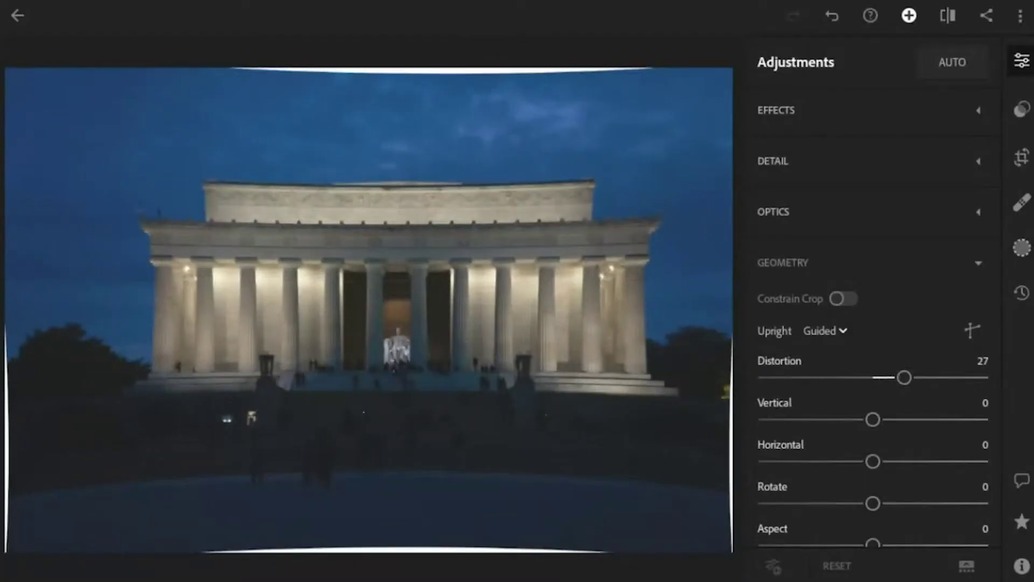
{"action": "left_click_drag", "start_coordinate": [906, 378], "coordinate": [842, 373]}
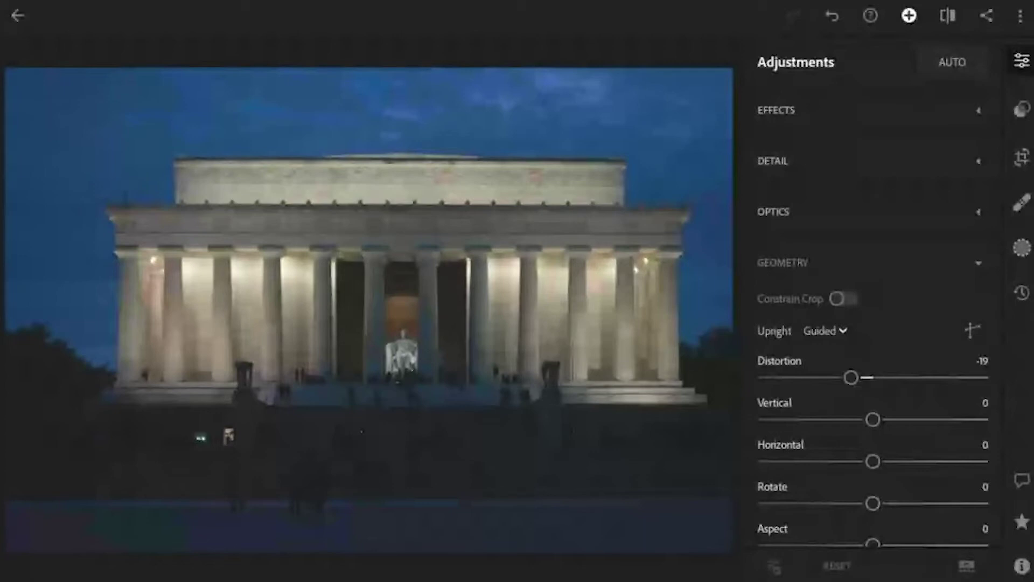
{"action": "key", "text": "backslash"}
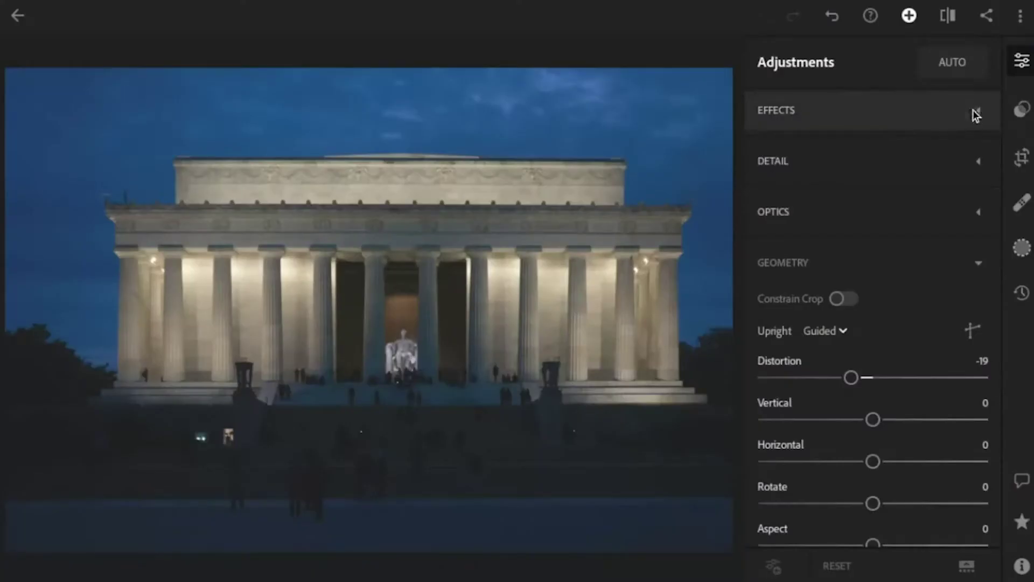
Apply Auto tone and colour settings to the photo
{"action": "left_click", "coordinate": [964, 113]}
{"action": "left_click", "coordinate": [957, 68]}
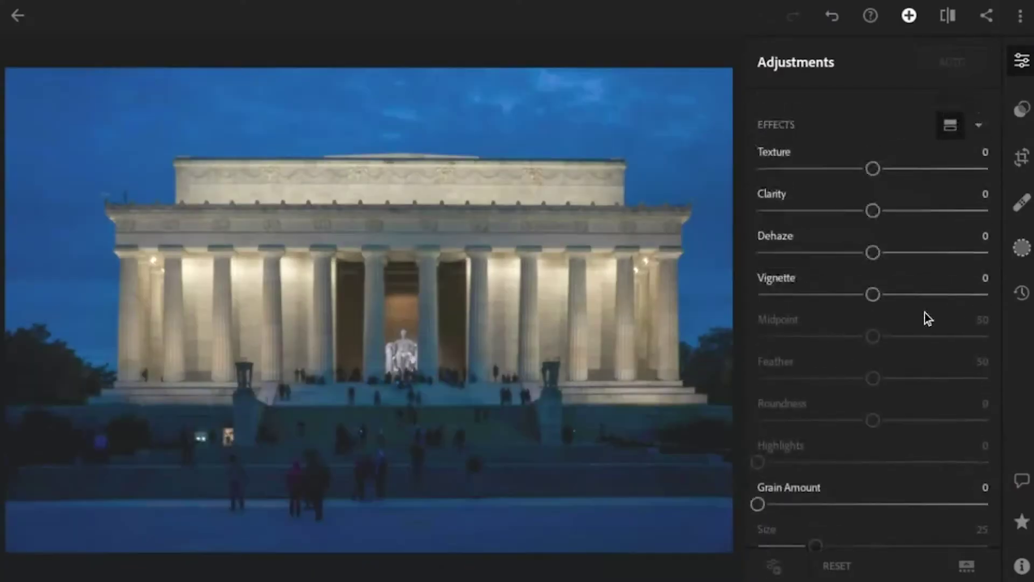
{"action": "scroll", "coordinate": [930, 323], "scroll_direction": "up", "scroll_amount": 3}
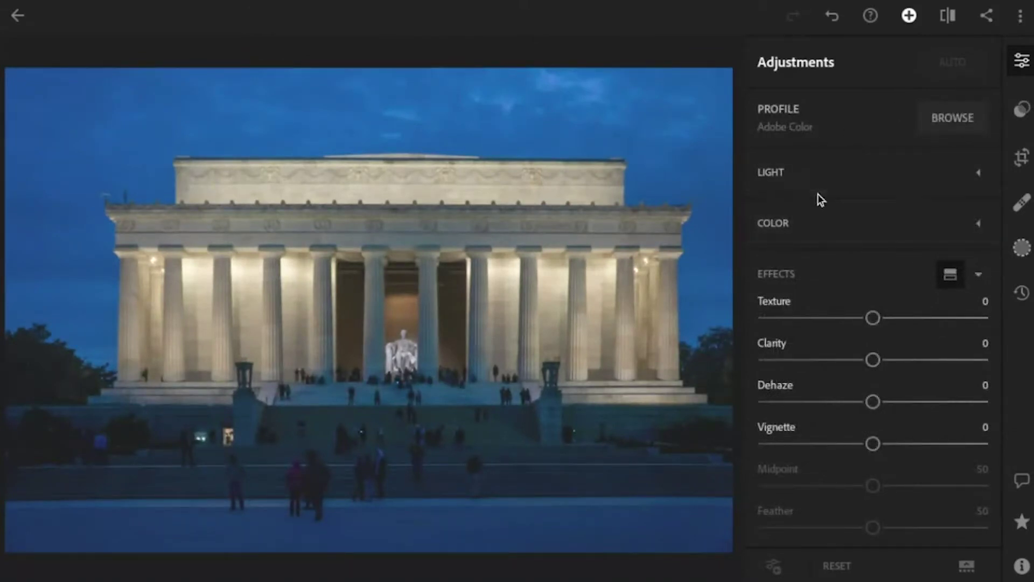
Lower Exposure in the Light section to −0.30 EV for a darker night look
{"action": "left_click", "coordinate": [859, 185]}
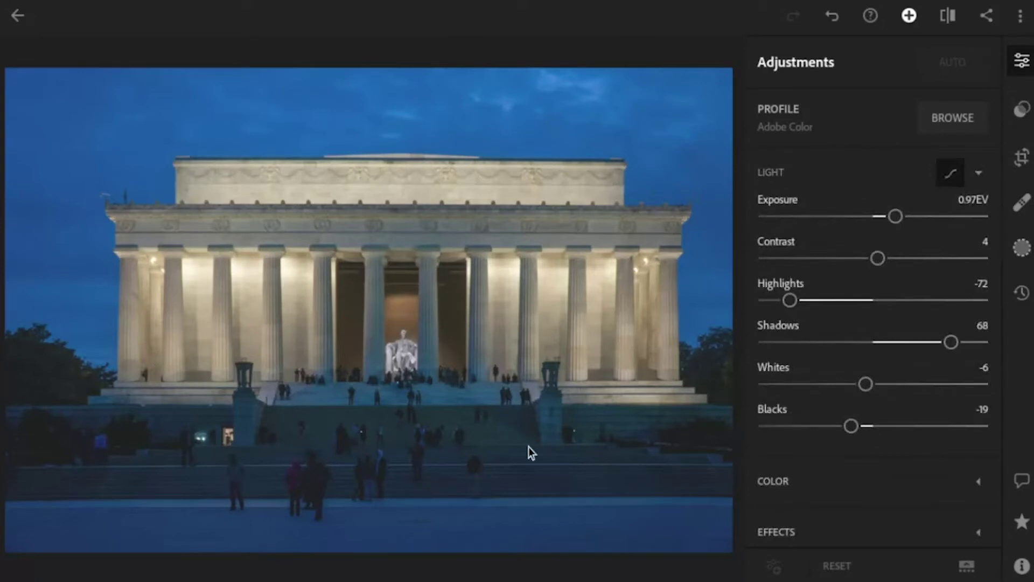
{"action": "left_click_drag", "start_coordinate": [896, 216], "coordinate": [864, 223]}
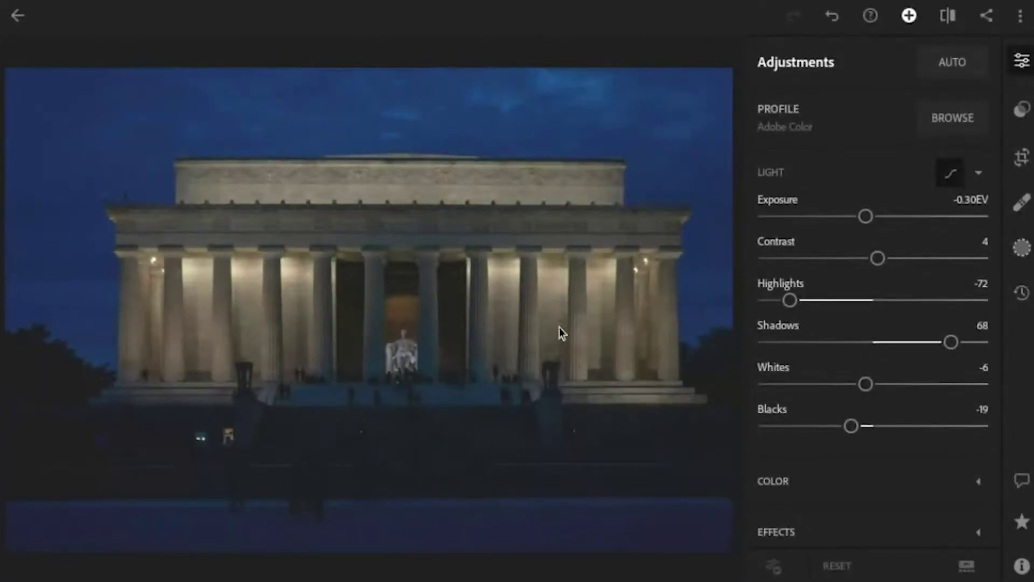
{"action": "scroll", "coordinate": [806, 358], "scroll_direction": "down", "scroll_amount": 3}
Expand the Color section and switch to Color Grading with the Shadows wheel showing
{"action": "left_click", "coordinate": [836, 351]}
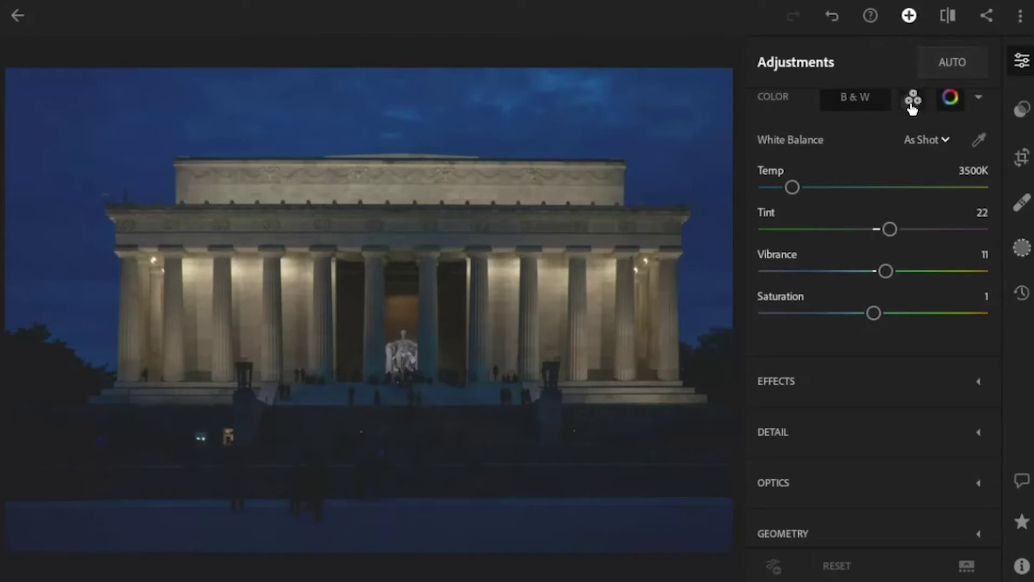
{"action": "left_click", "coordinate": [912, 103]}
{"action": "scroll", "coordinate": [874, 356], "scroll_direction": "down", "scroll_amount": 2}
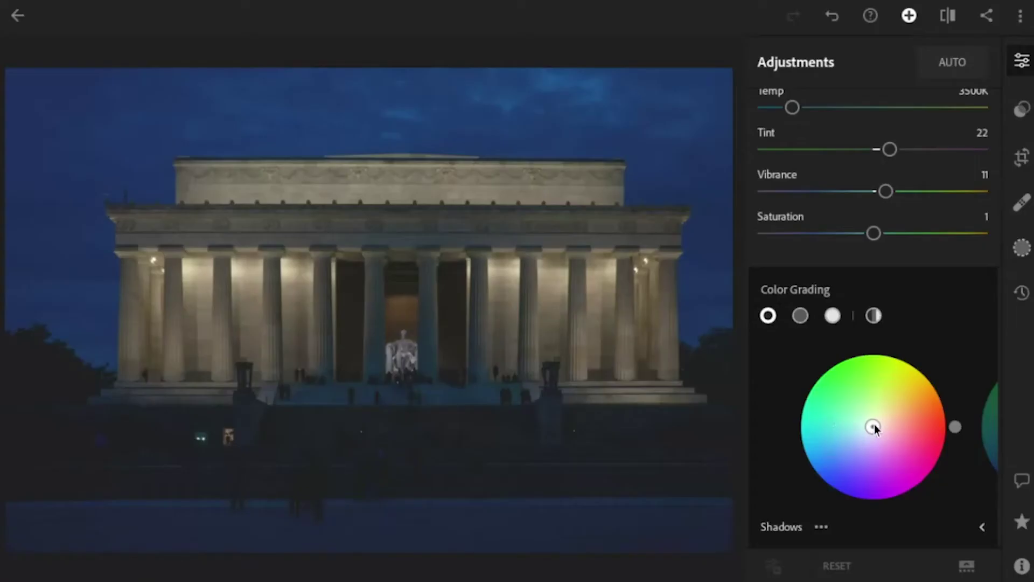
Tint the shadows blue at Hue 235 with Saturation 35 on the Shadows wheel
{"action": "left_click_drag", "start_coordinate": [874, 426], "coordinate": [859, 444]}
{"action": "mouse_move", "coordinate": [821, 498]}
{"action": "left_mouse_down"}
{"action": "mouse_move", "coordinate": [799, 470]}
{"action": "mouse_move", "coordinate": [791, 419]}
{"action": "mouse_move", "coordinate": [817, 361]}
{"action": "mouse_move", "coordinate": [800, 418]}
{"action": "mouse_move", "coordinate": [822, 517]}
{"action": "mouse_move", "coordinate": [931, 503]}
{"action": "mouse_move", "coordinate": [894, 519]}
{"action": "mouse_move", "coordinate": [774, 420]}
{"action": "mouse_move", "coordinate": [917, 323]}
{"action": "mouse_move", "coordinate": [868, 539]}
{"action": "mouse_move", "coordinate": [820, 490]}
{"action": "mouse_move", "coordinate": [829, 492]}
{"action": "left_mouse_up"}
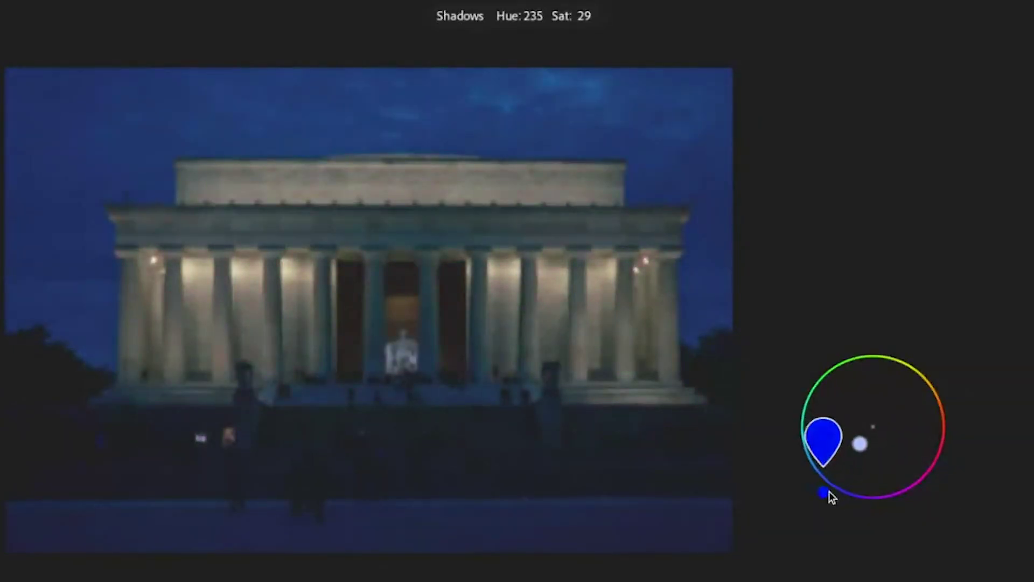
{"action": "mouse_move", "coordinate": [861, 447]}
{"action": "left_mouse_down"}
{"action": "mouse_move", "coordinate": [848, 468]}
{"action": "mouse_move", "coordinate": [864, 441]}
{"action": "mouse_move", "coordinate": [871, 455]}
{"action": "mouse_move", "coordinate": [858, 466]}
{"action": "mouse_move", "coordinate": [864, 457]}
{"action": "left_mouse_up"}
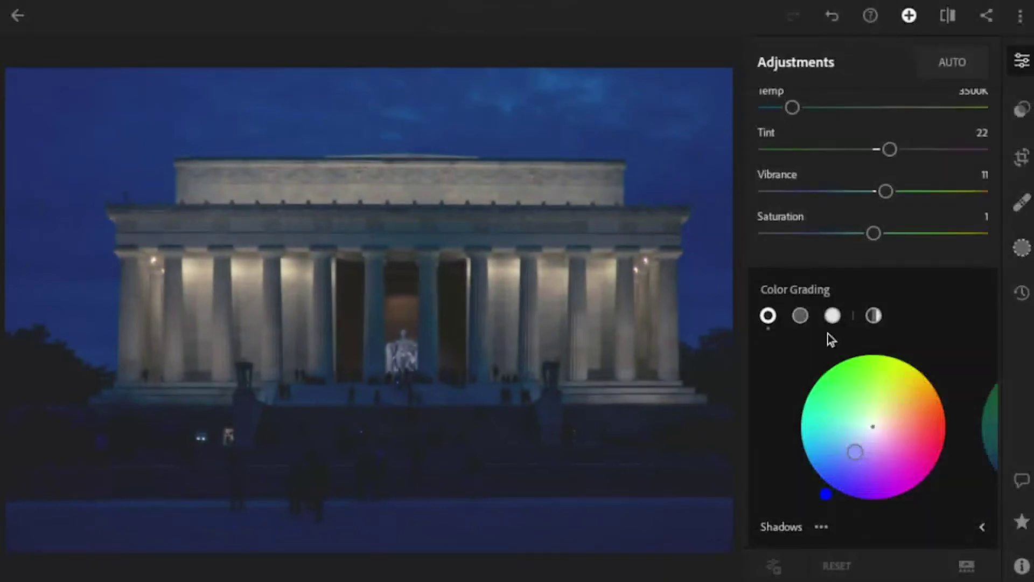
{"action": "left_click", "coordinate": [834, 318]}
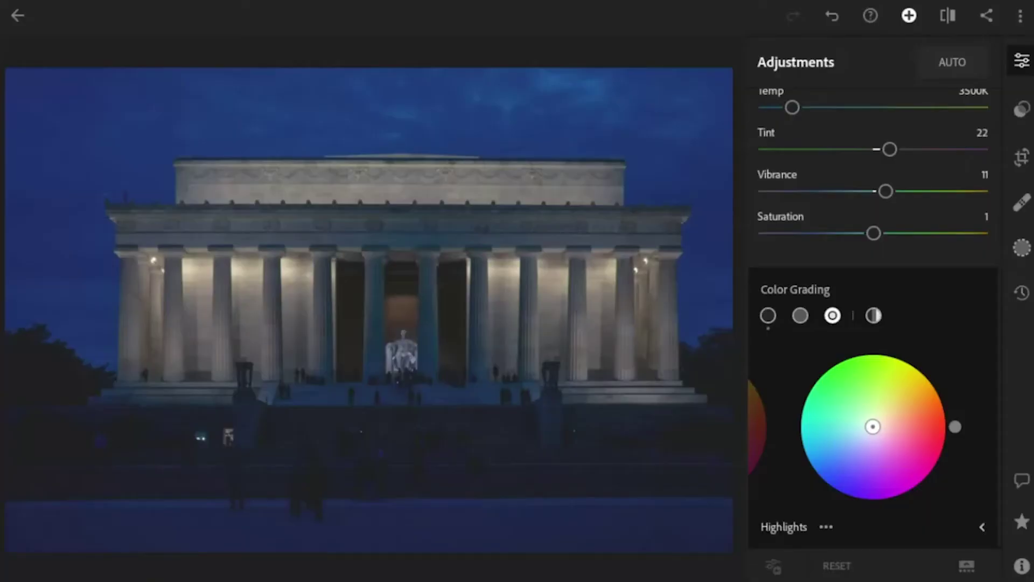
Warm the highlights to Hue 55, Saturation 61 on the Highlights wheel
{"action": "left_click_drag", "start_coordinate": [873, 426], "coordinate": [902, 393]}
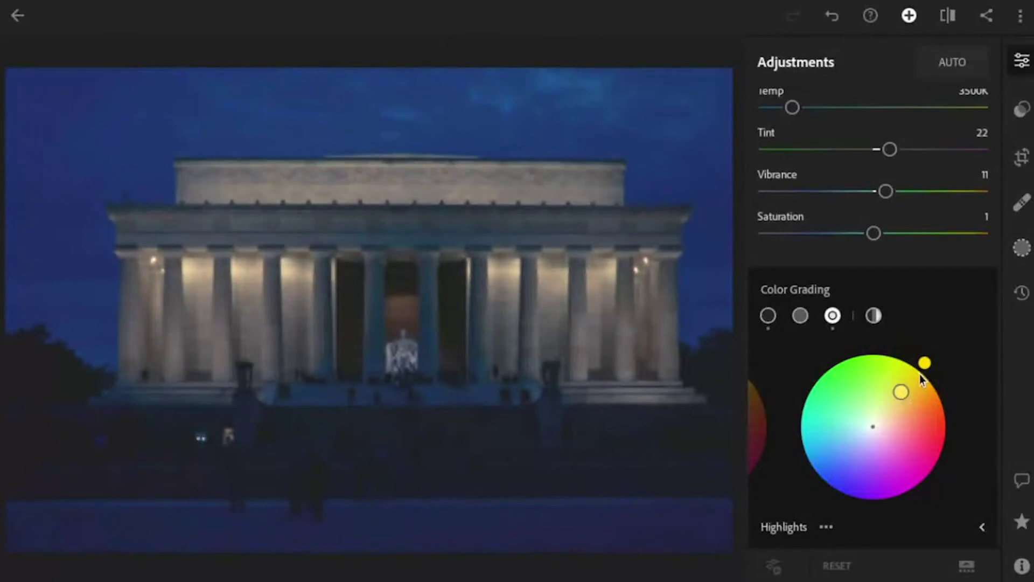
Tint highlights and midtones golden yellow (midtones Hue 29, Saturation 39) and set overall Saturation to 9
{"action": "left_click_drag", "start_coordinate": [904, 392], "coordinate": [954, 400]}
{"action": "left_click", "coordinate": [935, 372]}
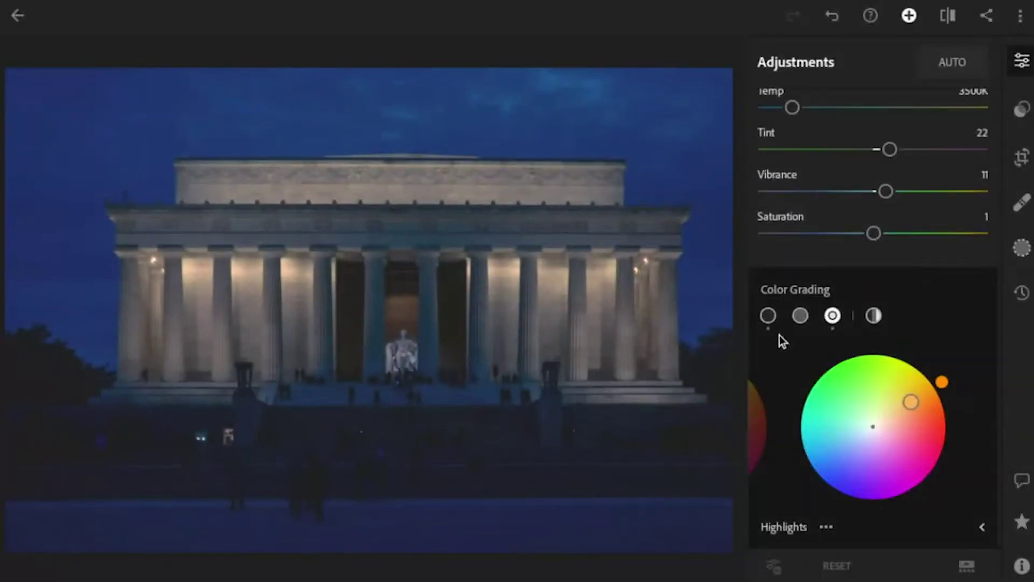
{"action": "left_click", "coordinate": [801, 317]}
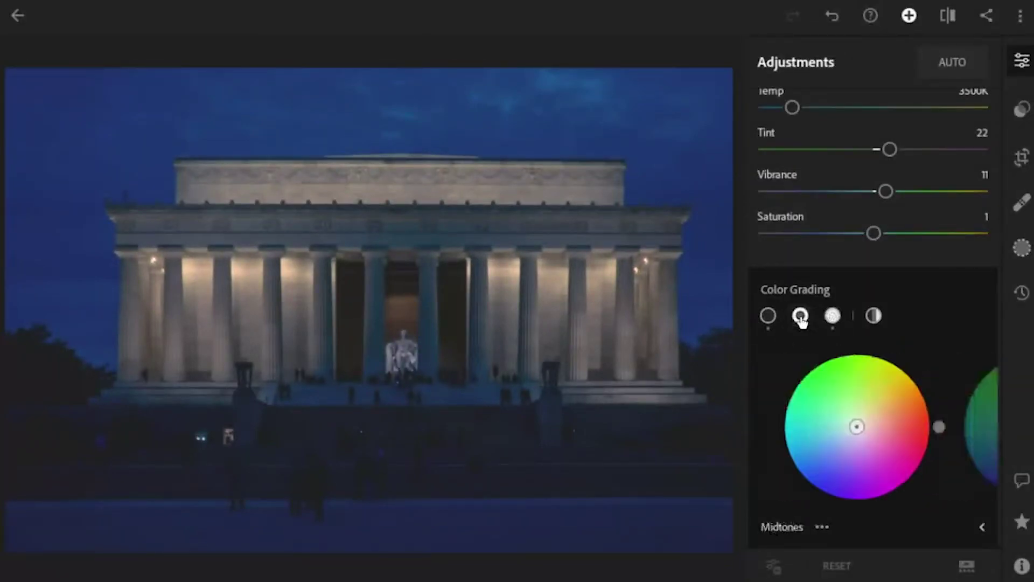
{"action": "left_click_drag", "start_coordinate": [877, 430], "coordinate": [899, 414]}
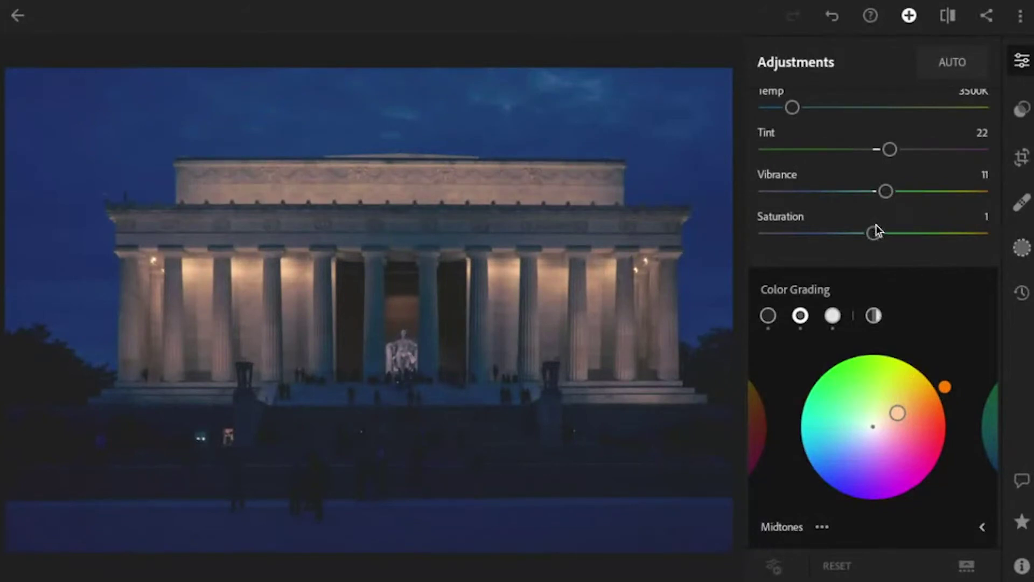
{"action": "left_click_drag", "start_coordinate": [874, 233], "coordinate": [892, 234]}
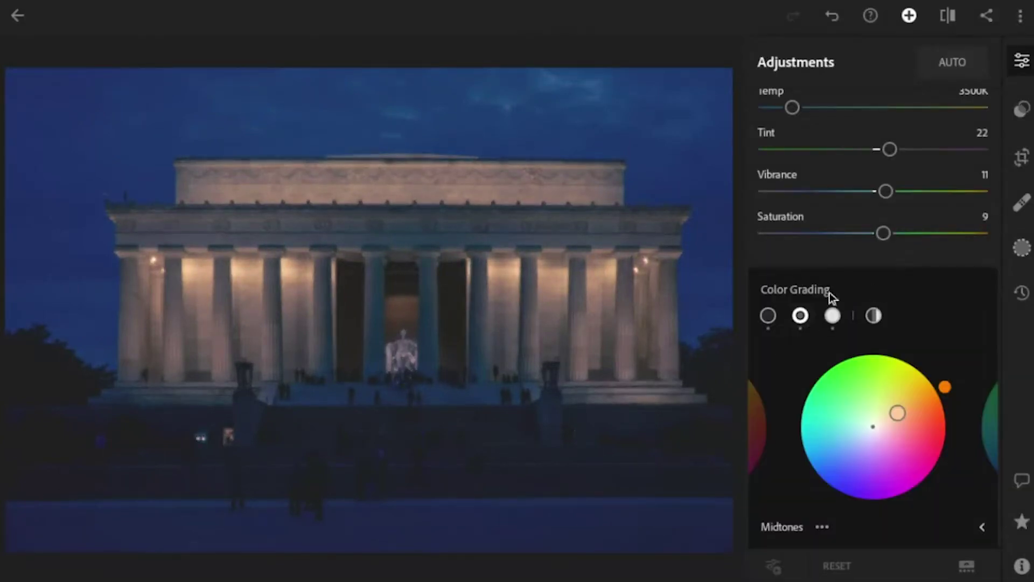
{"action": "left_click", "coordinate": [1024, 64]}
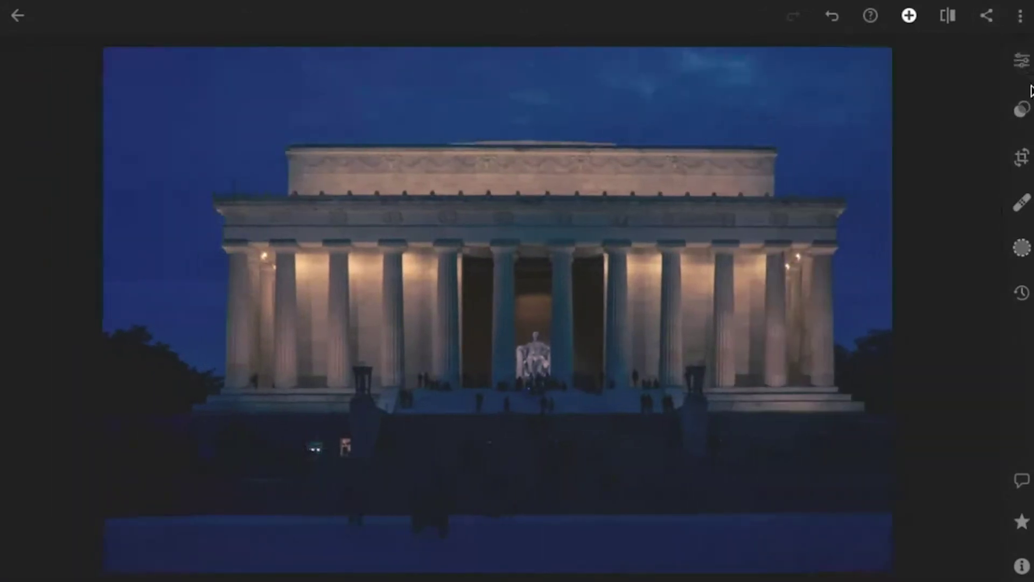
After a before/after comparison, raise Clarity in Effects to 11
{"action": "key", "text": "backslash"}
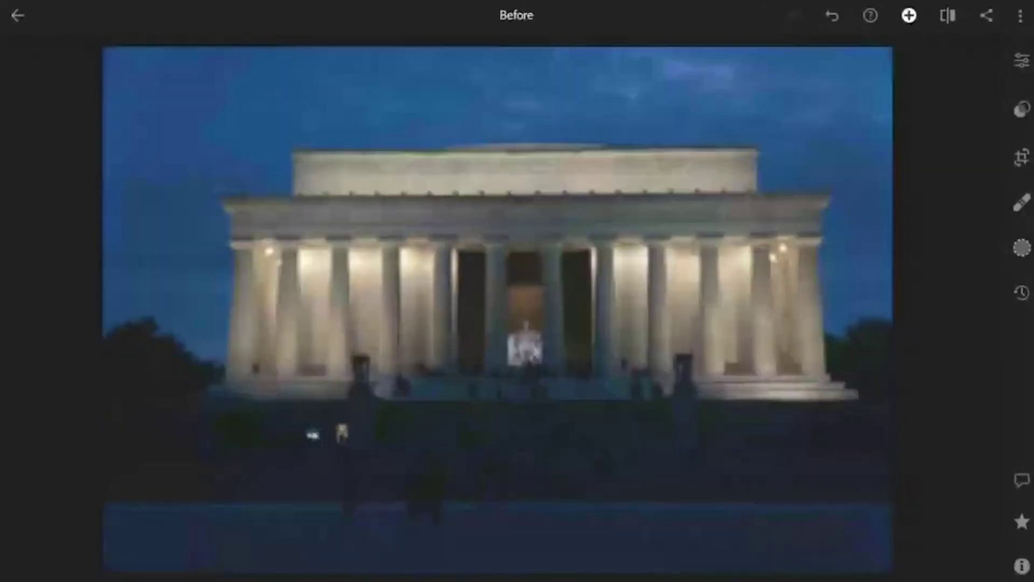
{"action": "key", "text": "backslash"}
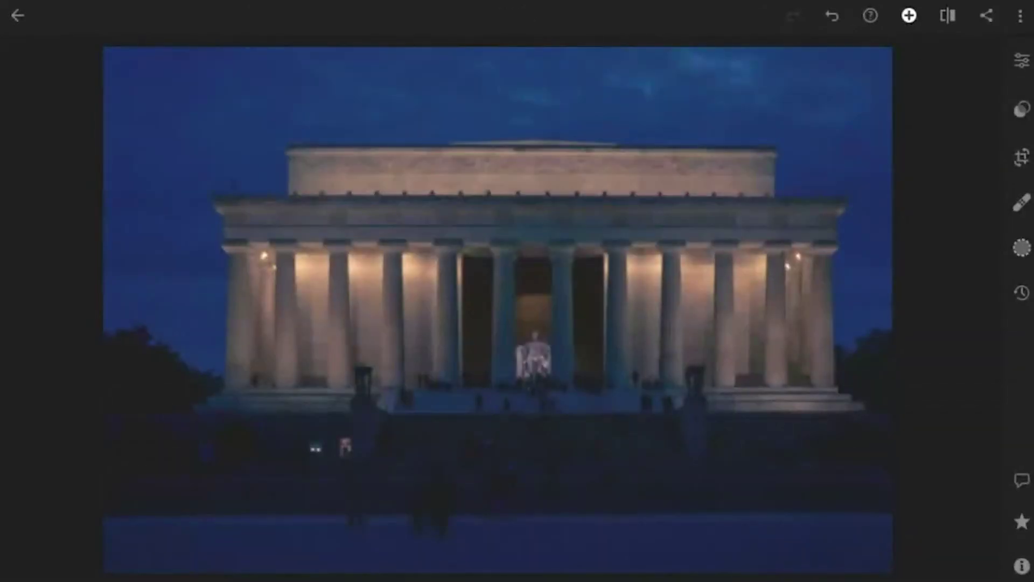
{"action": "left_click", "coordinate": [1022, 60]}
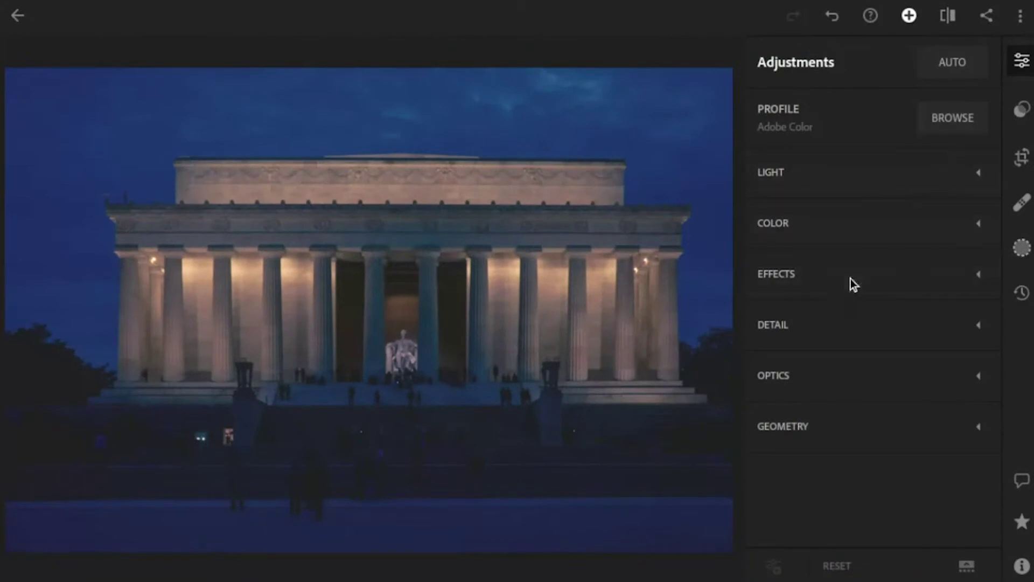
{"action": "left_click", "coordinate": [851, 279]}
{"action": "left_click_drag", "start_coordinate": [877, 359], "coordinate": [891, 360]}
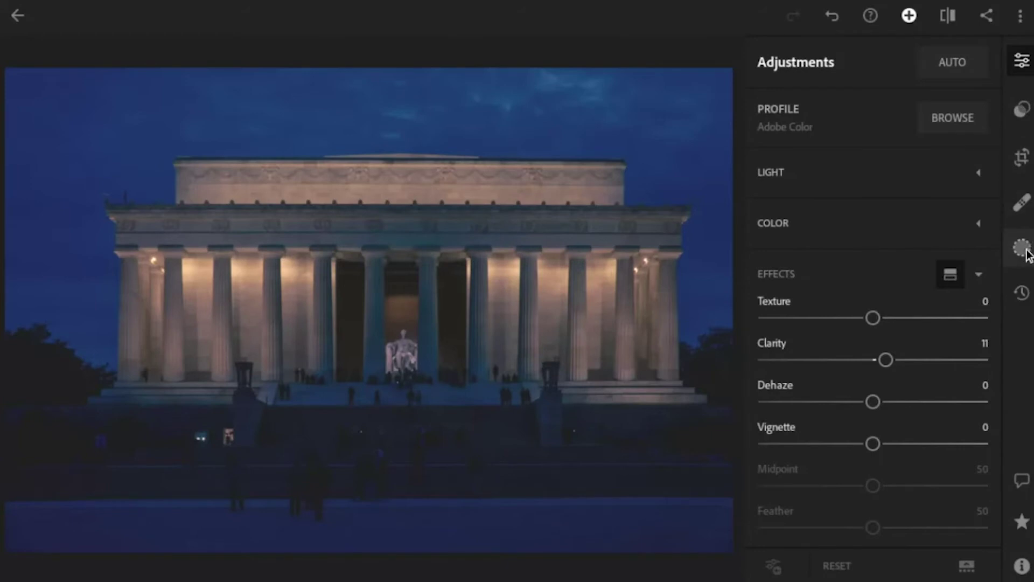
Switch to the Selective edit panel for local adjustments
{"action": "left_click", "coordinate": [1024, 251]}
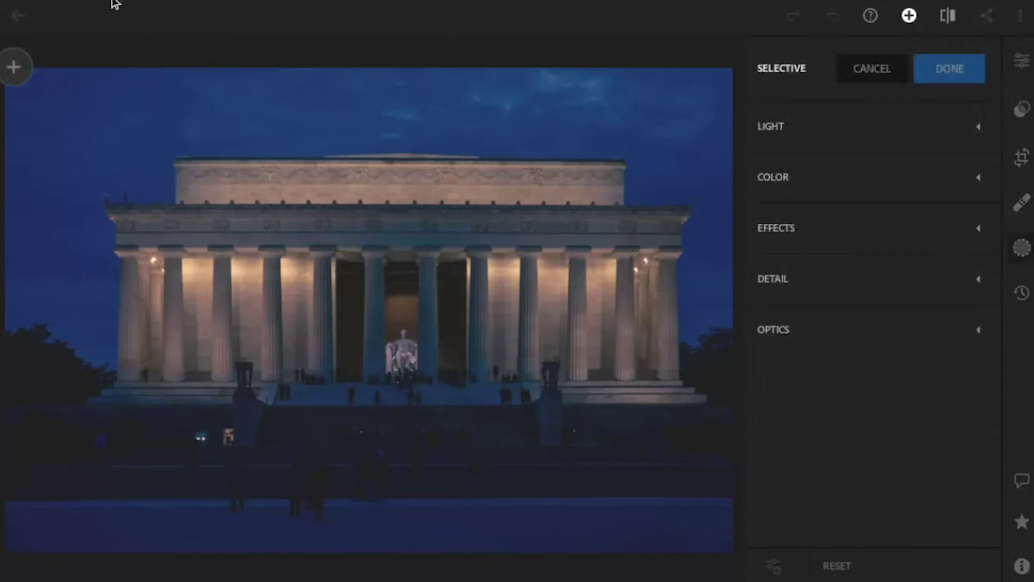
Brighten the Lincoln statue with a small radial mask set to Exposure +2.17 EV
{"action": "left_click", "coordinate": [13, 69]}
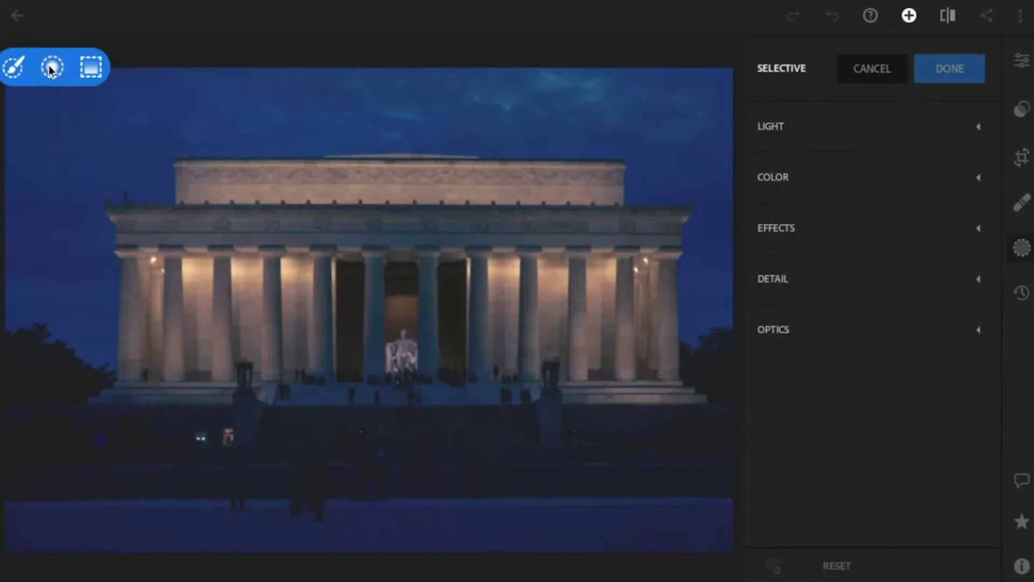
{"action": "left_click", "coordinate": [51, 69]}
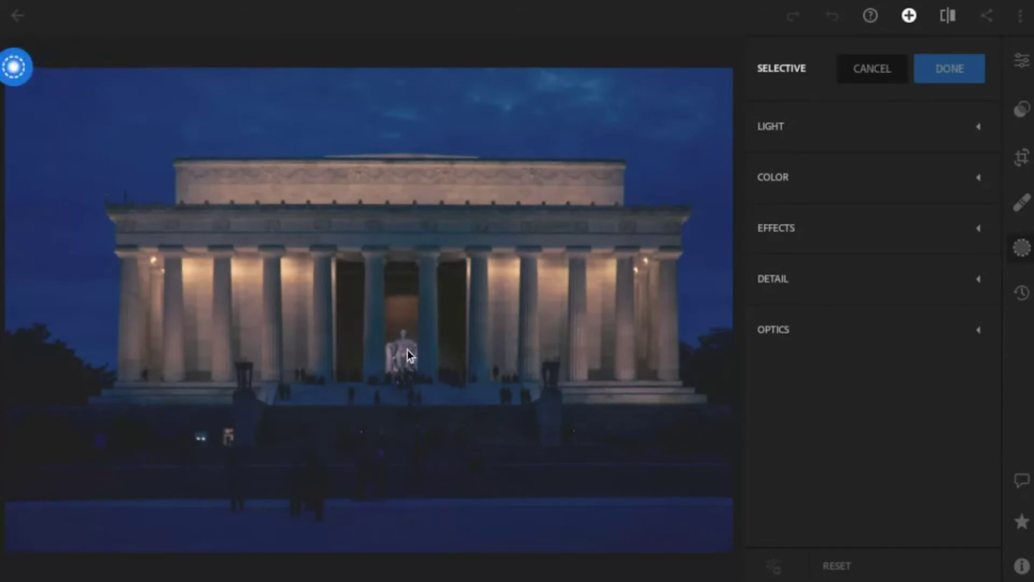
{"action": "left_click_drag", "start_coordinate": [405, 350], "coordinate": [444, 417]}
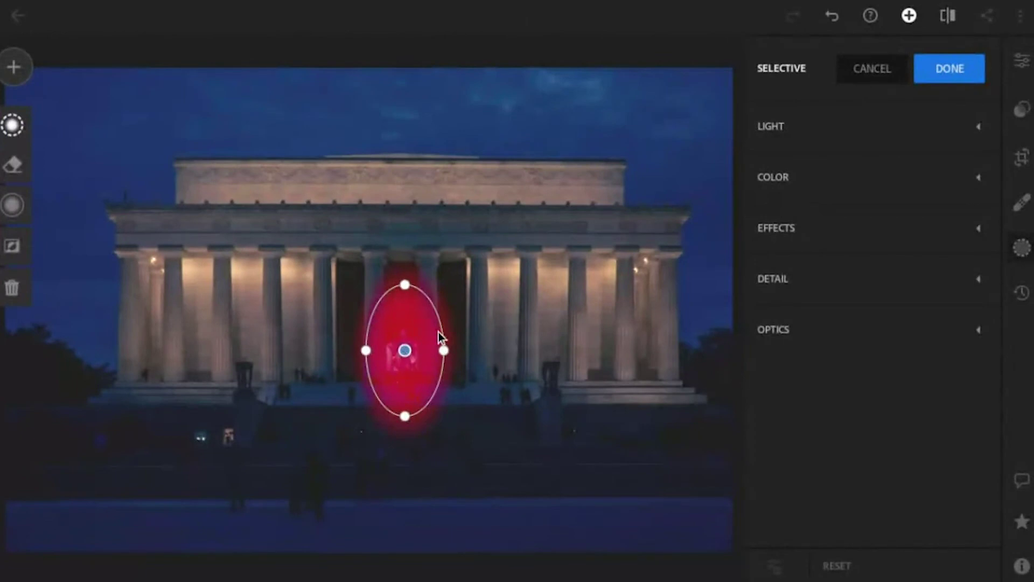
{"action": "left_click", "coordinate": [830, 130]}
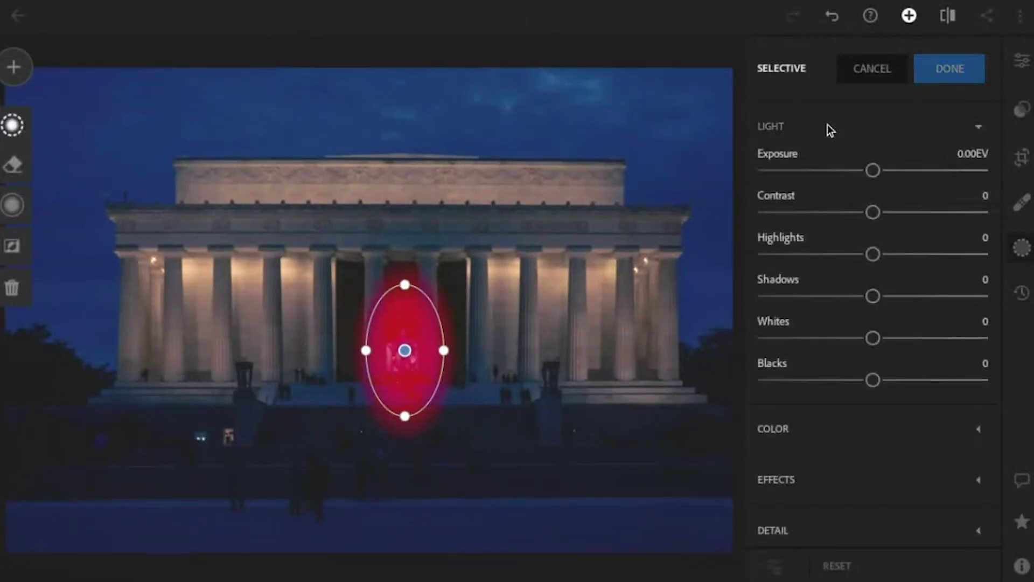
{"action": "left_click_drag", "start_coordinate": [875, 174], "coordinate": [945, 177]}
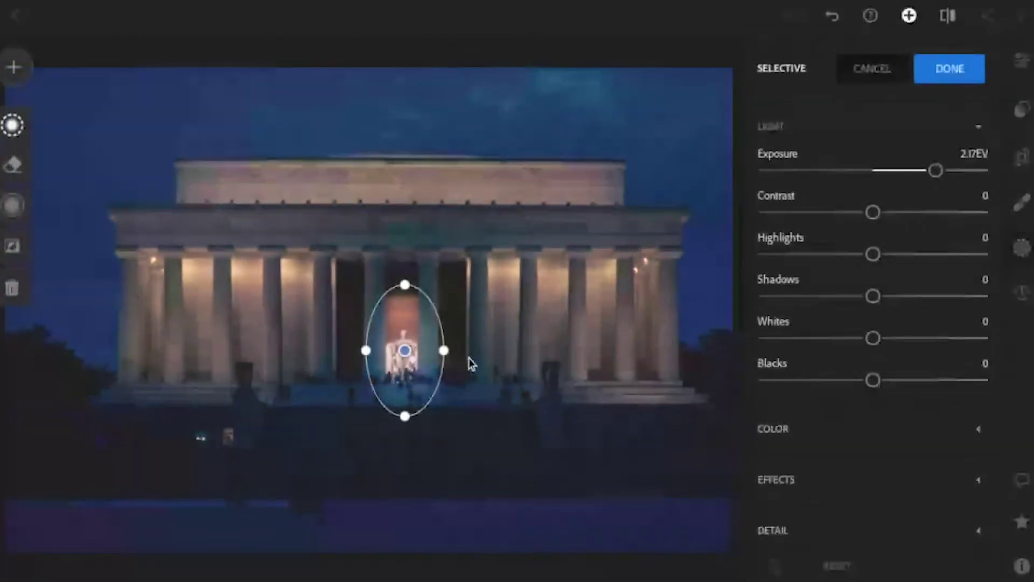
{"action": "left_click", "coordinate": [18, 69]}
{"action": "left_click", "coordinate": [54, 69]}
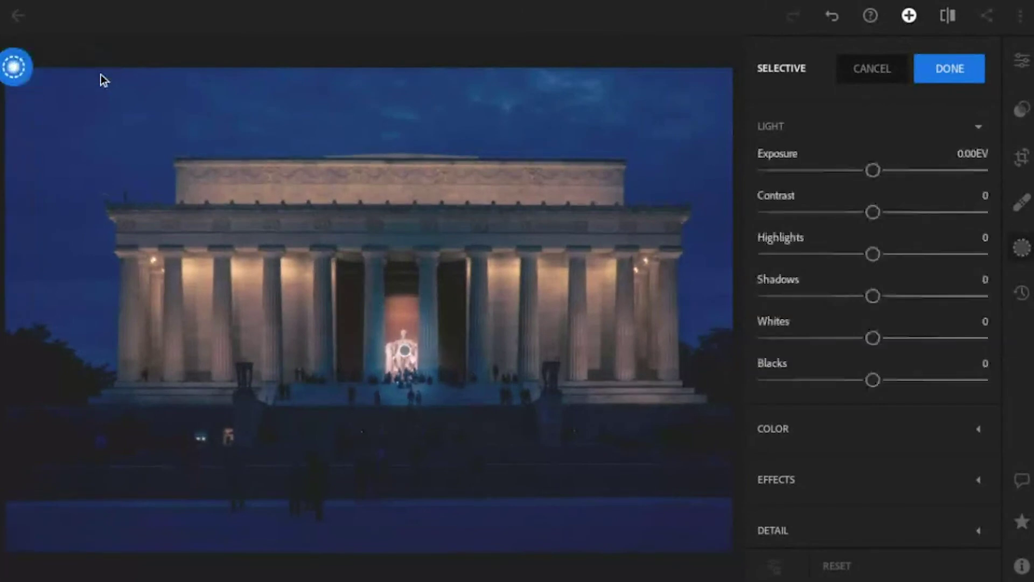
Fit a wide radial mask around the memorial, invert it and set Exposure to -1.16 EV
{"action": "left_click_drag", "start_coordinate": [404, 332], "coordinate": [699, 484]}
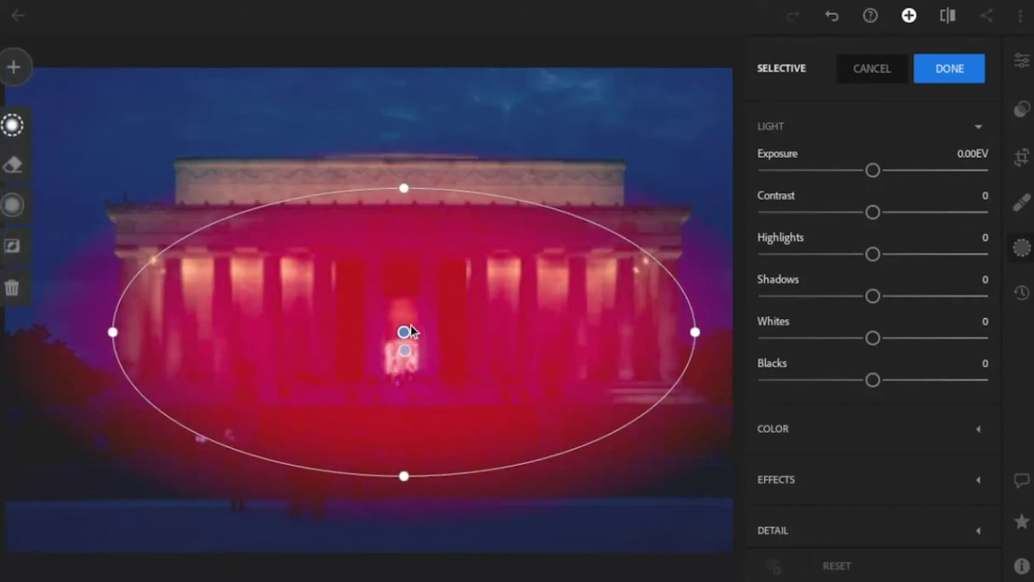
{"action": "left_click_drag", "start_coordinate": [404, 332], "coordinate": [399, 284]}
{"action": "left_click_drag", "start_coordinate": [400, 429], "coordinate": [402, 402]}
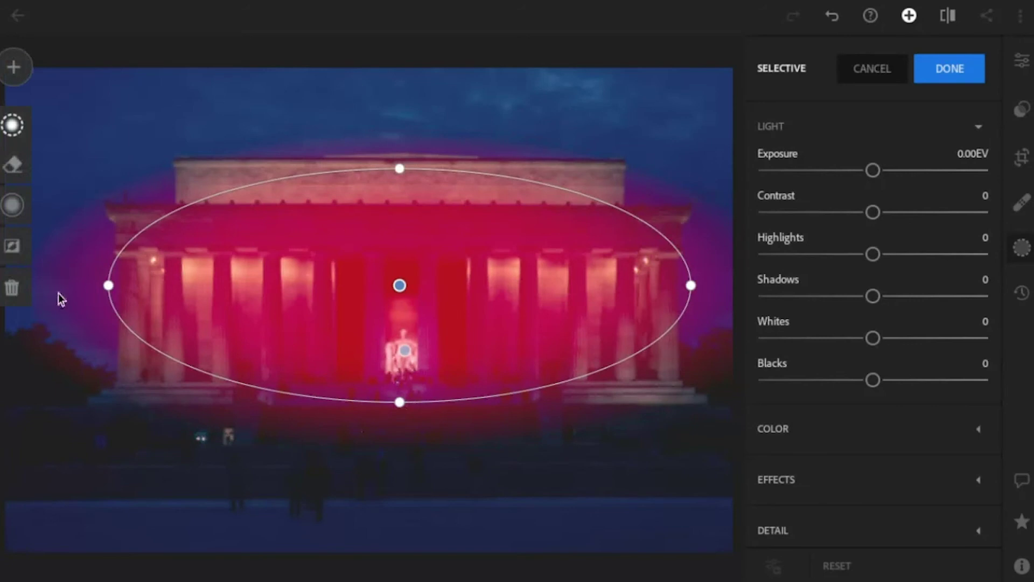
{"action": "left_click", "coordinate": [10, 248]}
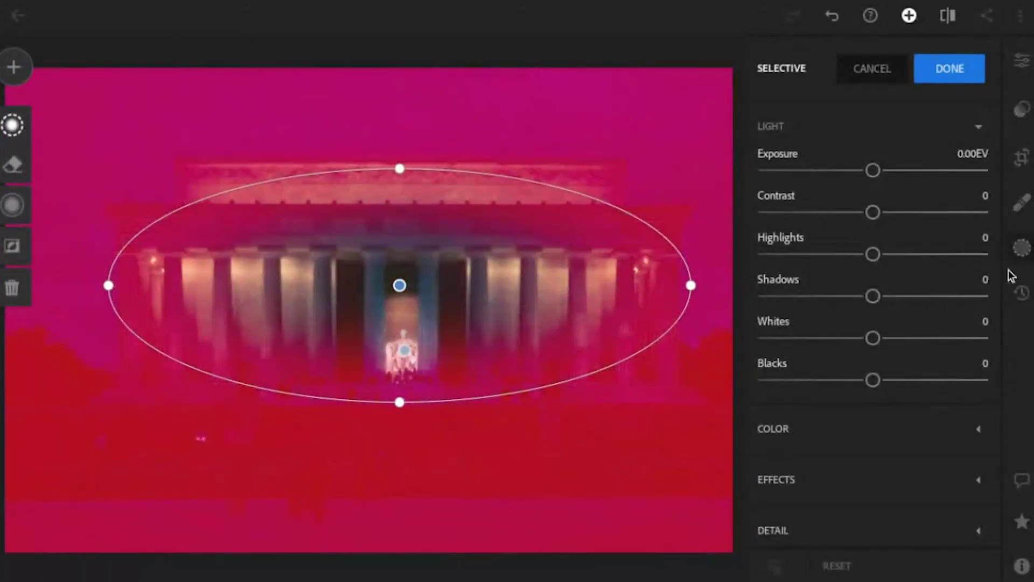
{"action": "left_click_drag", "start_coordinate": [867, 175], "coordinate": [837, 174]}
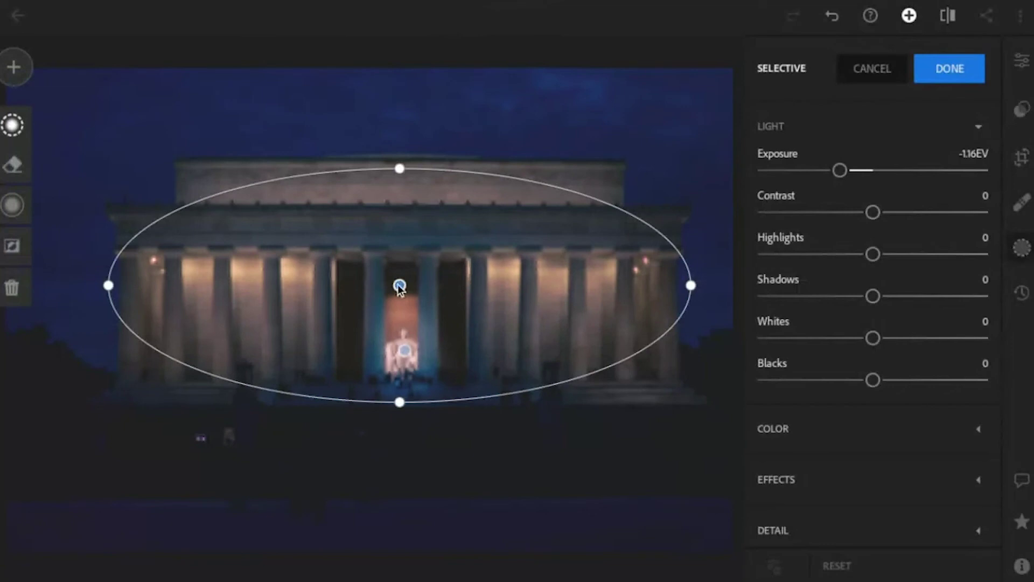
{"action": "left_click_drag", "start_coordinate": [399, 285], "coordinate": [402, 306]}
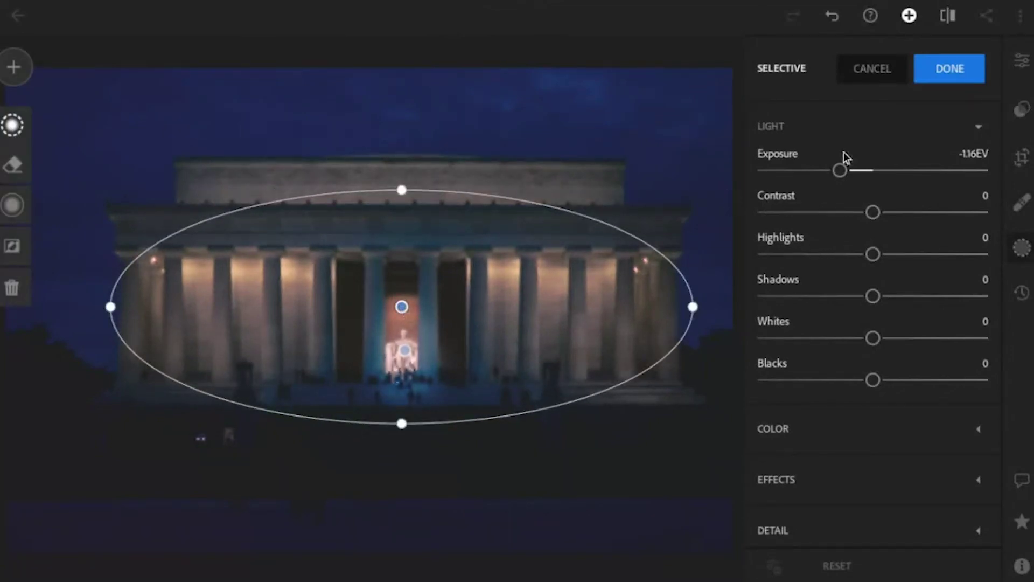
{"action": "left_click", "coordinate": [938, 80]}
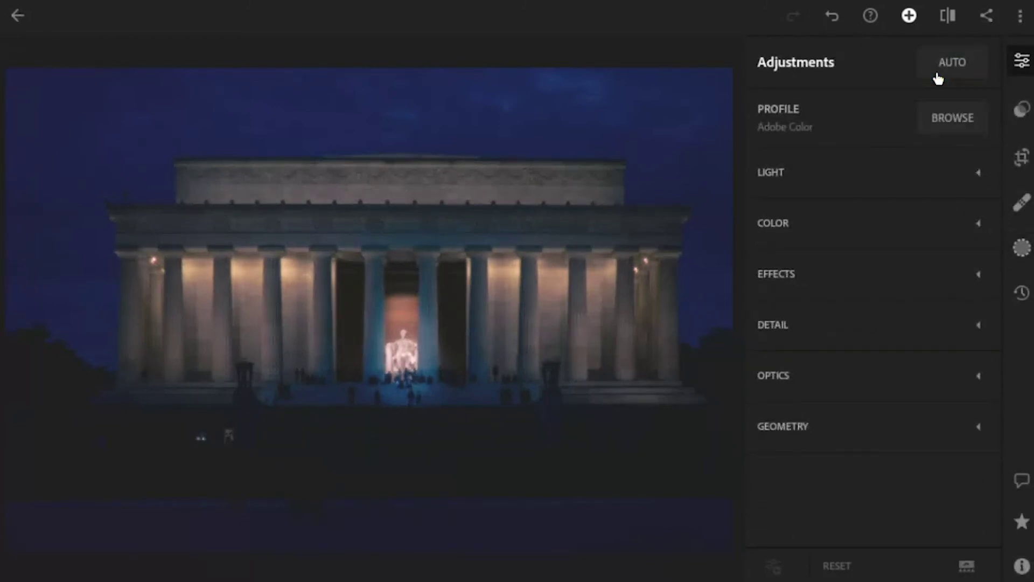
Warm the white balance to Temp 4445K and view the photo without panels
{"action": "left_click", "coordinate": [877, 181]}
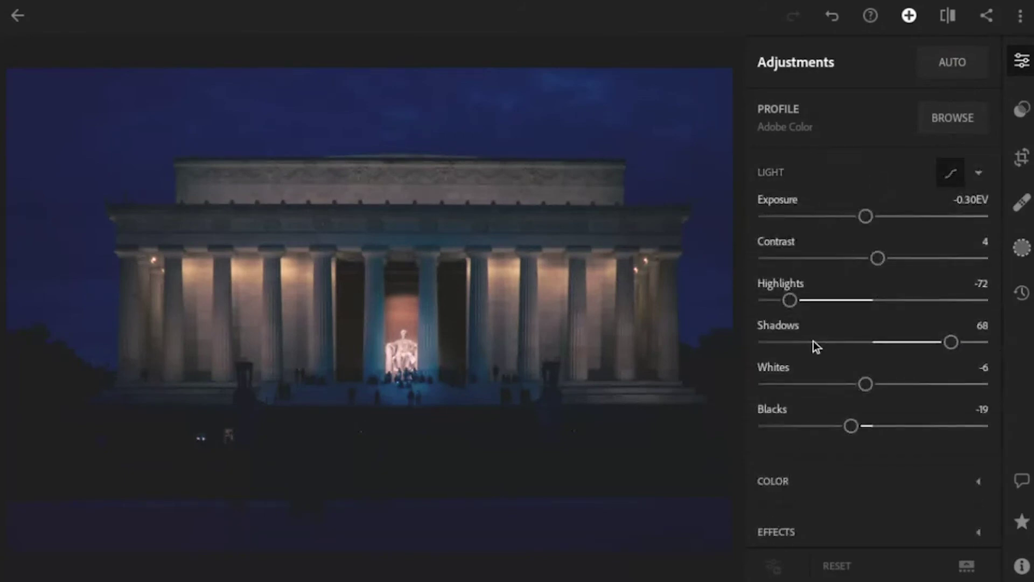
{"action": "left_click", "coordinate": [807, 487]}
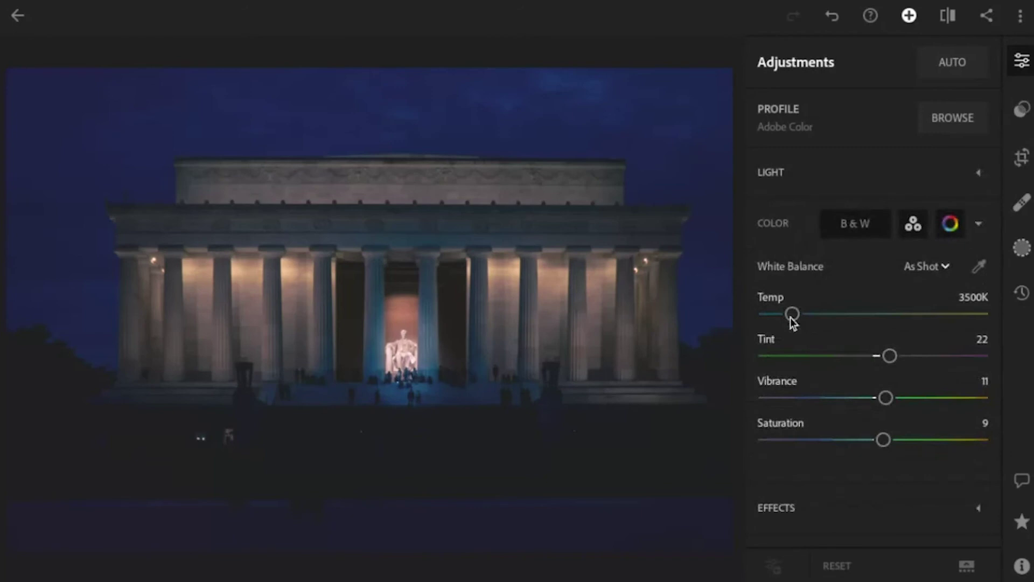
{"action": "mouse_move", "coordinate": [797, 318]}
{"action": "left_mouse_down"}
{"action": "mouse_move", "coordinate": [836, 319]}
{"action": "mouse_move", "coordinate": [813, 318]}
{"action": "left_mouse_up"}
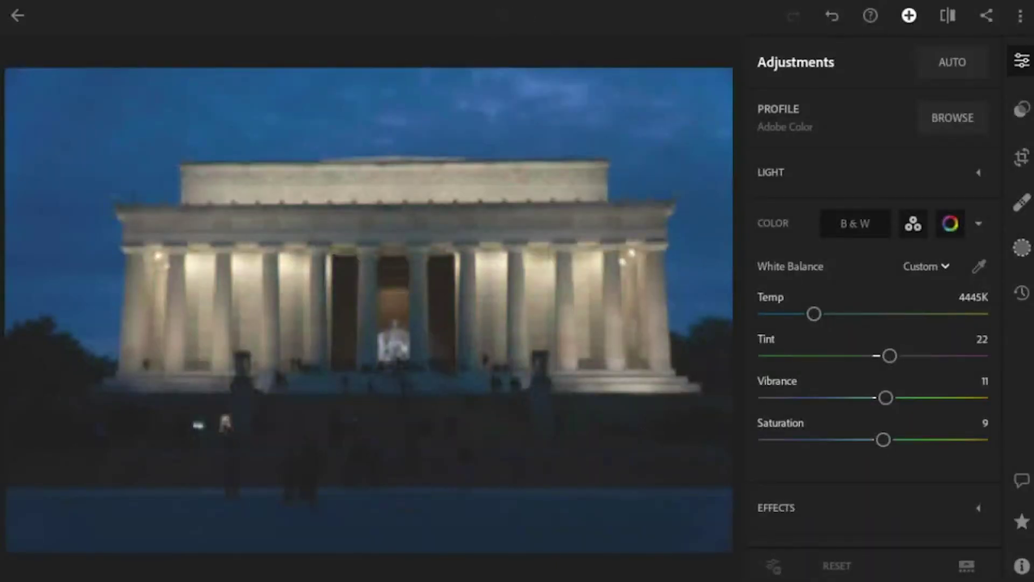
{"action": "key", "text": "e"}
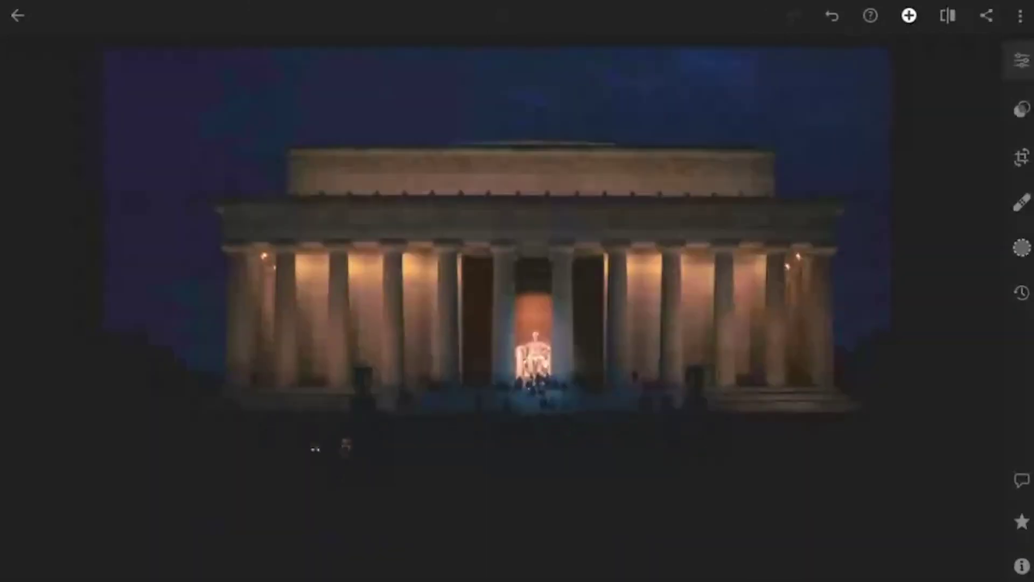
Apply a Custom-aspect crop trimming the dark bottom foreground, the left edge and the top sky
{"action": "left_click", "coordinate": [1022, 161]}
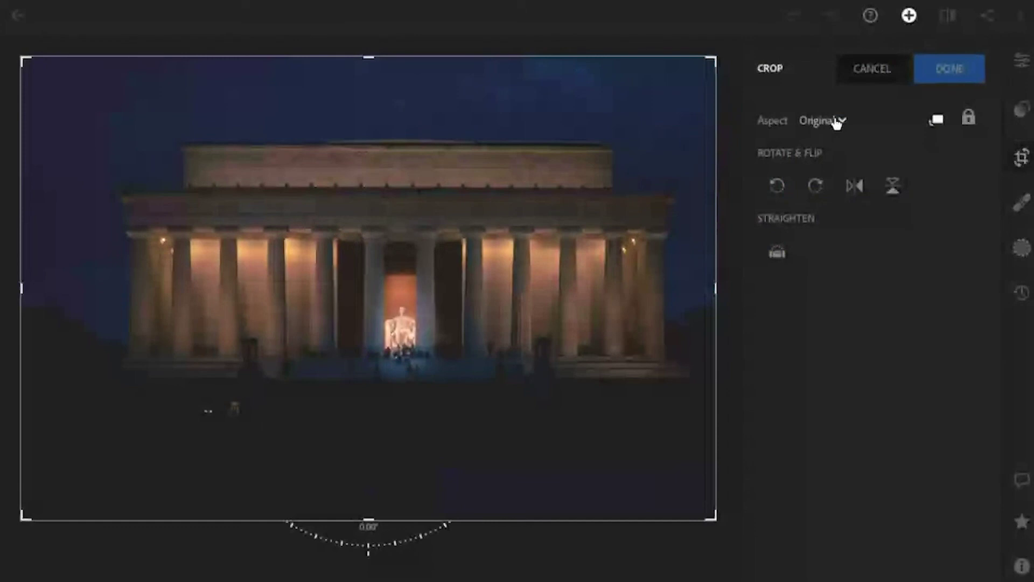
{"action": "left_click", "coordinate": [837, 123]}
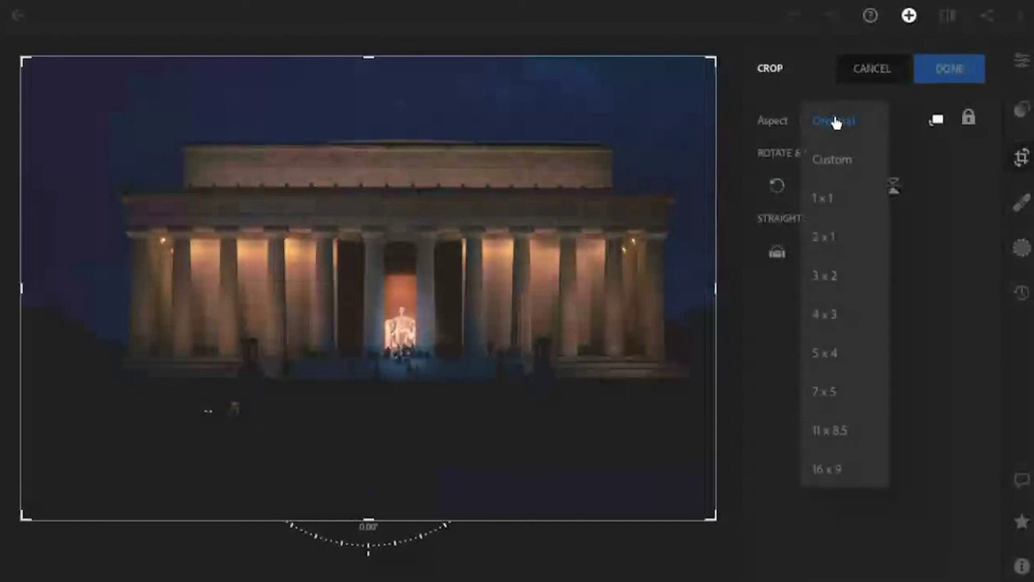
{"action": "left_click", "coordinate": [826, 164]}
{"action": "left_click_drag", "start_coordinate": [369, 520], "coordinate": [394, 429]}
{"action": "left_click_drag", "start_coordinate": [19, 287], "coordinate": [76, 273]}
{"action": "left_click_drag", "start_coordinate": [374, 84], "coordinate": [372, 107]}
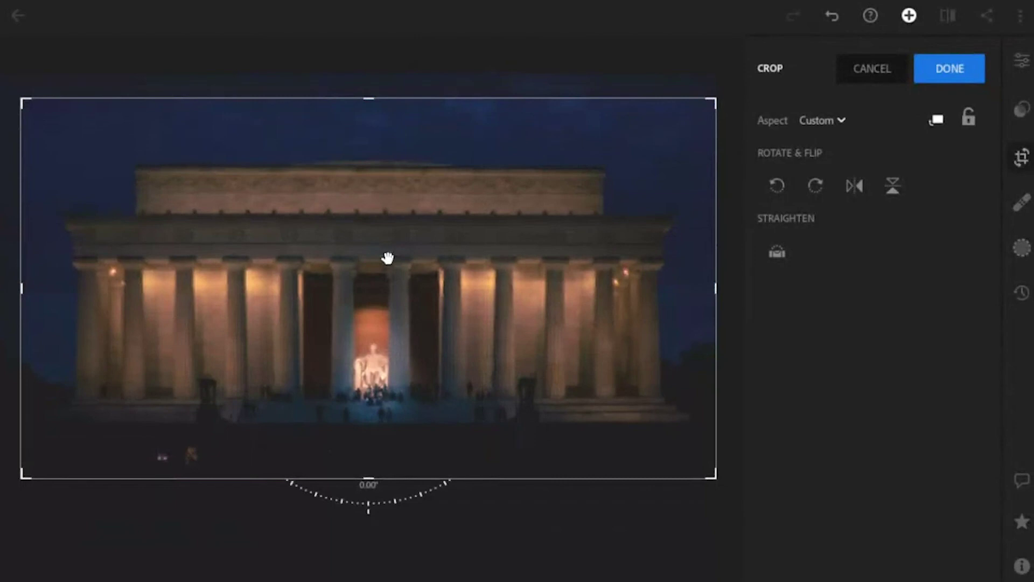
{"action": "left_click", "coordinate": [937, 72]}
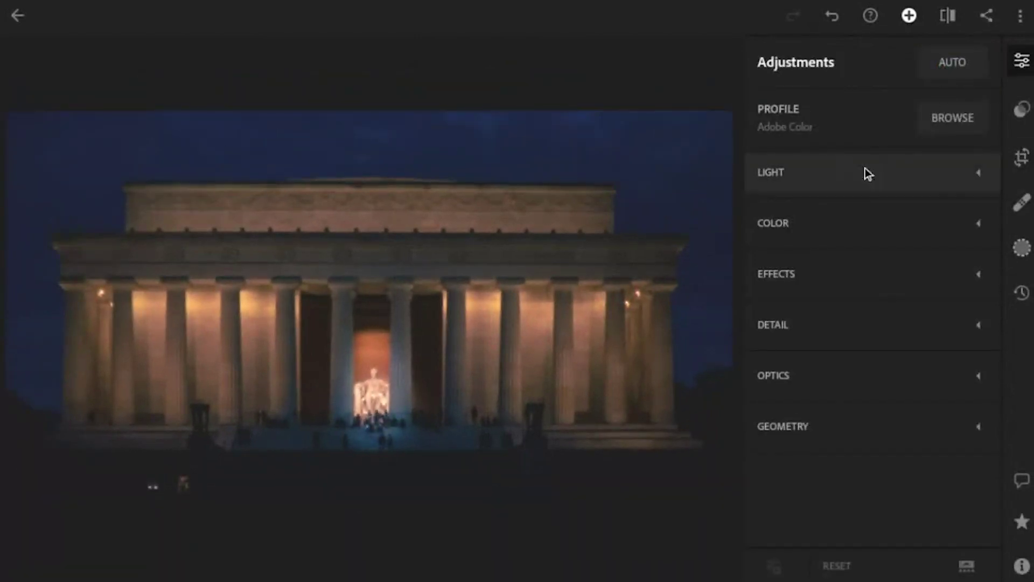
Compare with the original, then raise Exposure from -0.30 EV to 0.29 EV
{"action": "key", "text": "backslash"}
{"action": "key", "text": "backslash"}
{"action": "left_click", "coordinate": [851, 183]}
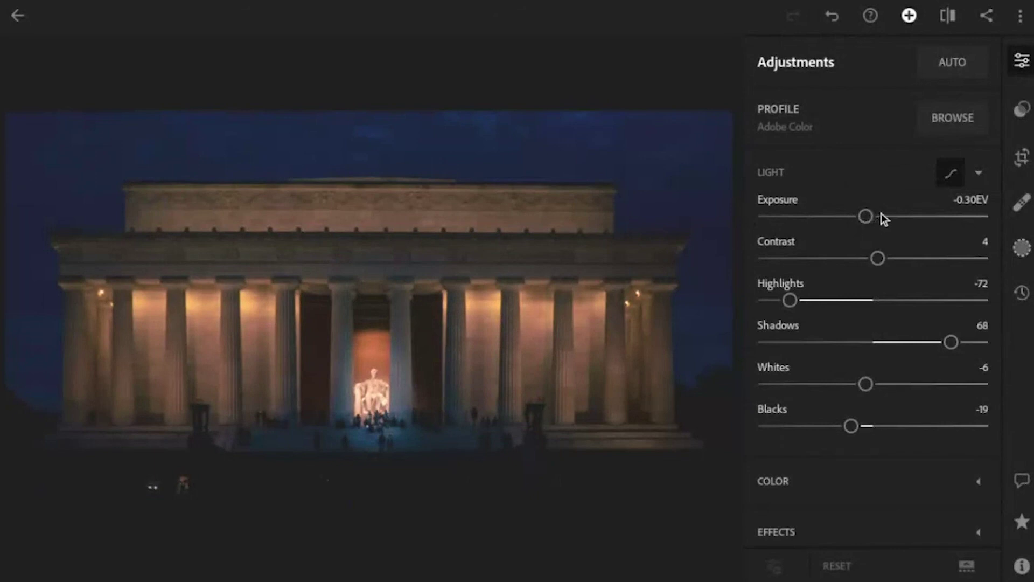
{"action": "left_click_drag", "start_coordinate": [868, 217], "coordinate": [884, 214]}
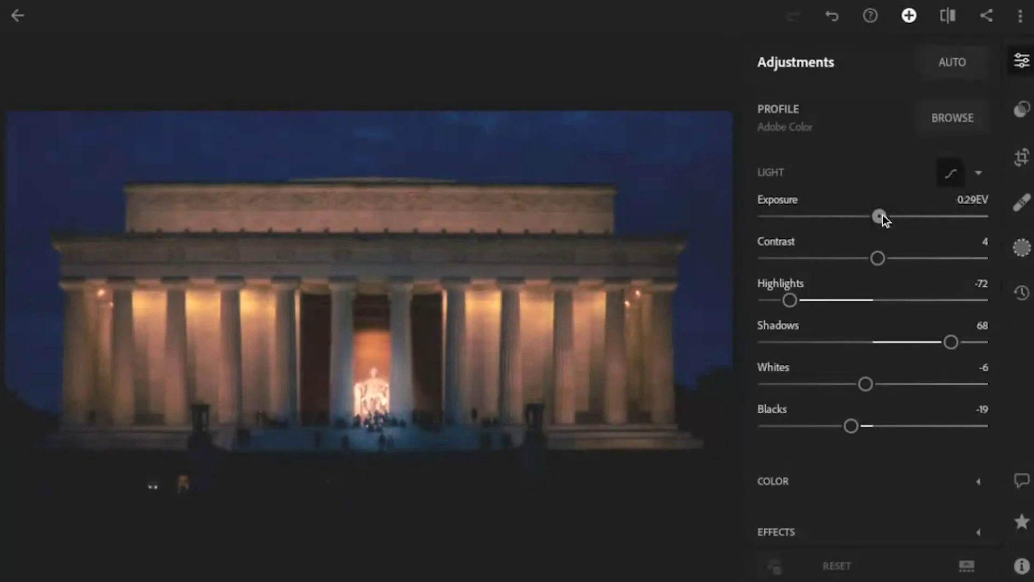